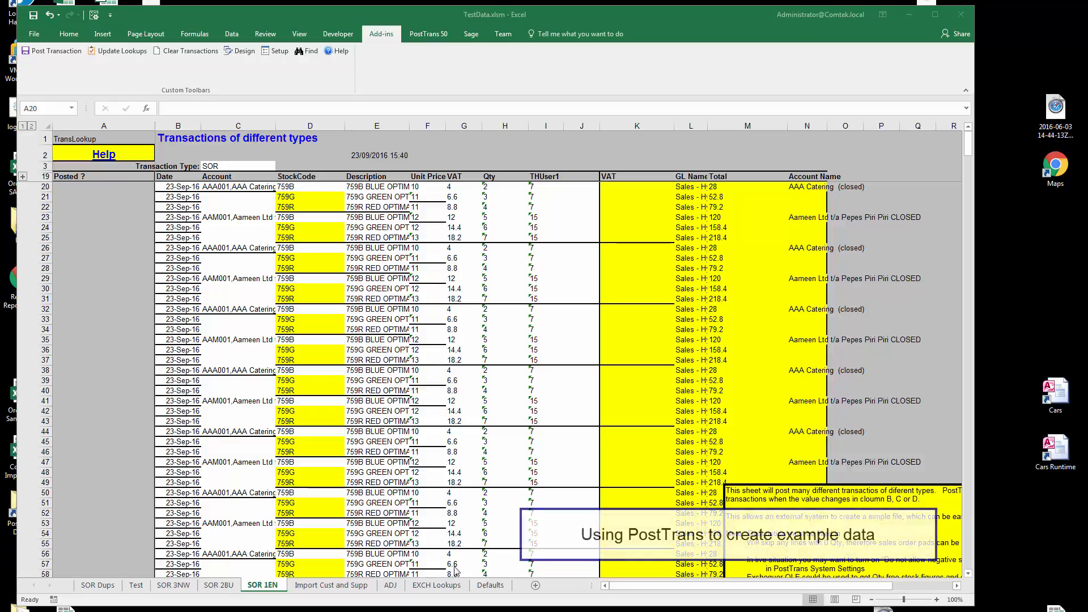
Clear the Posted entries for the three stock lines in rows 20 to 22 of the ADJ sheet
click(392, 586)
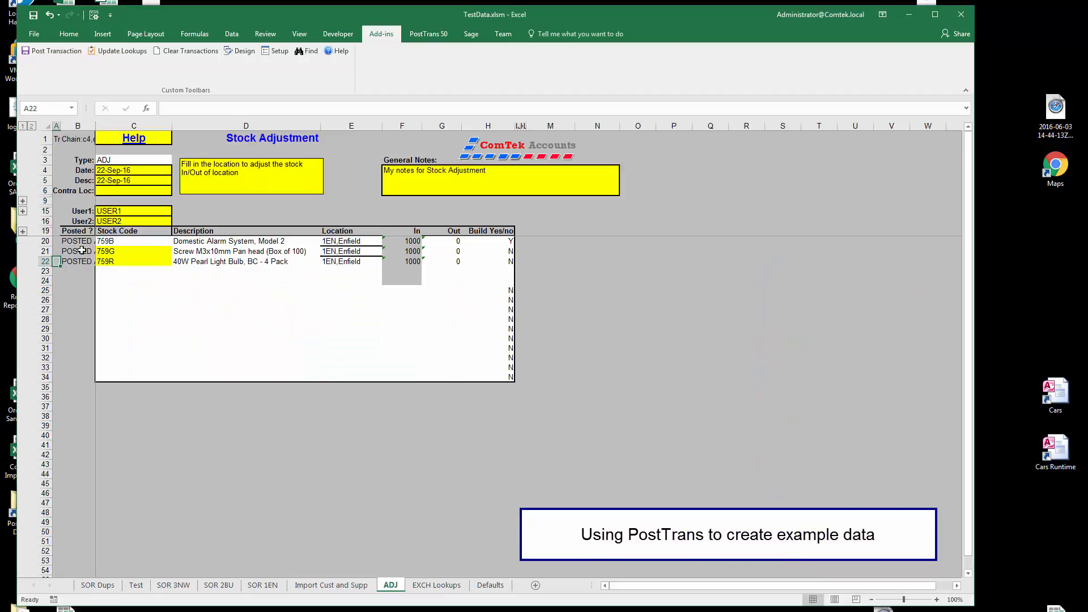
drag(82, 242, 81, 271)
key(Delete)
click(110, 290)
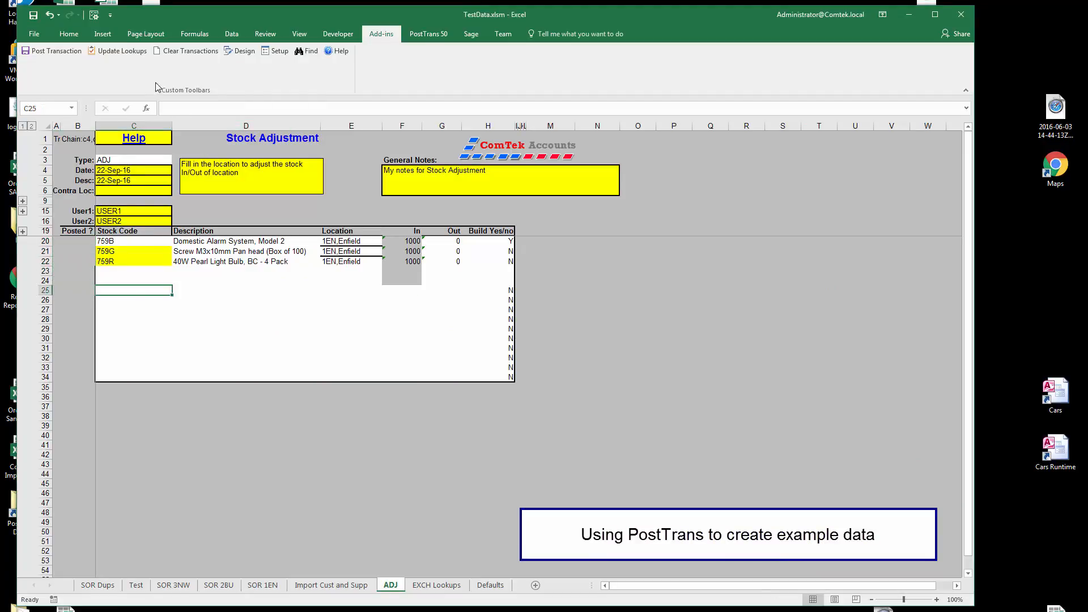
Post the stock adjustment from the ADJ sheet and acknowledge the messages that follow
click(47, 52)
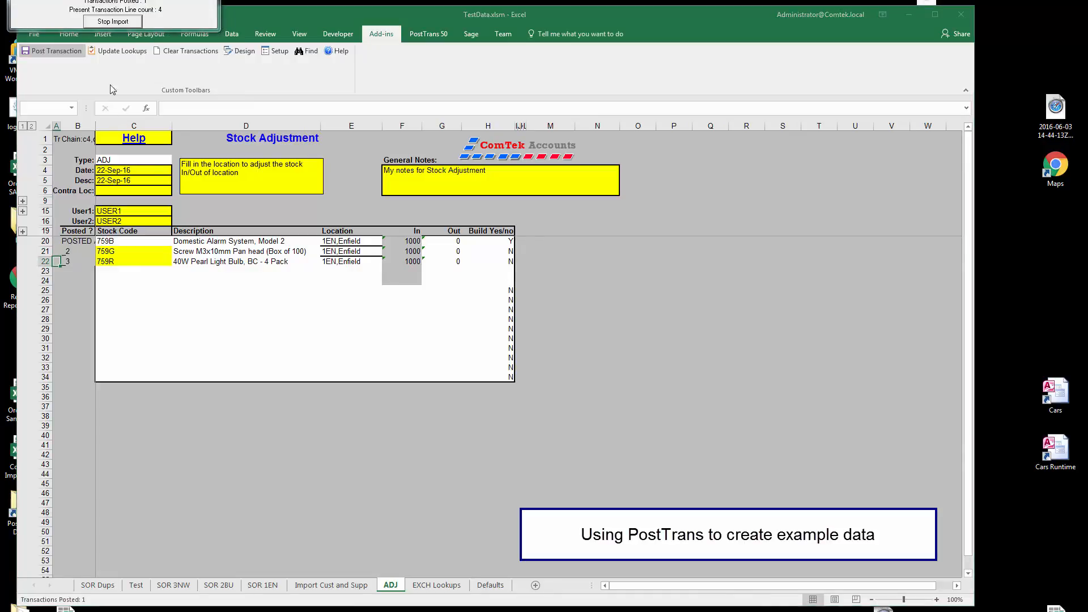
click(574, 363)
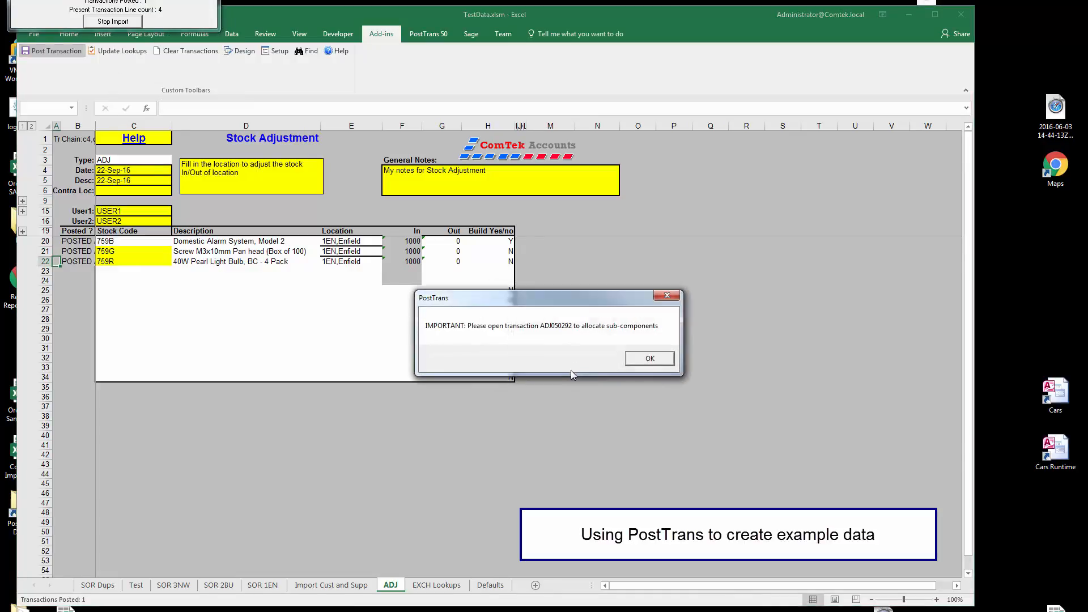
click(654, 364)
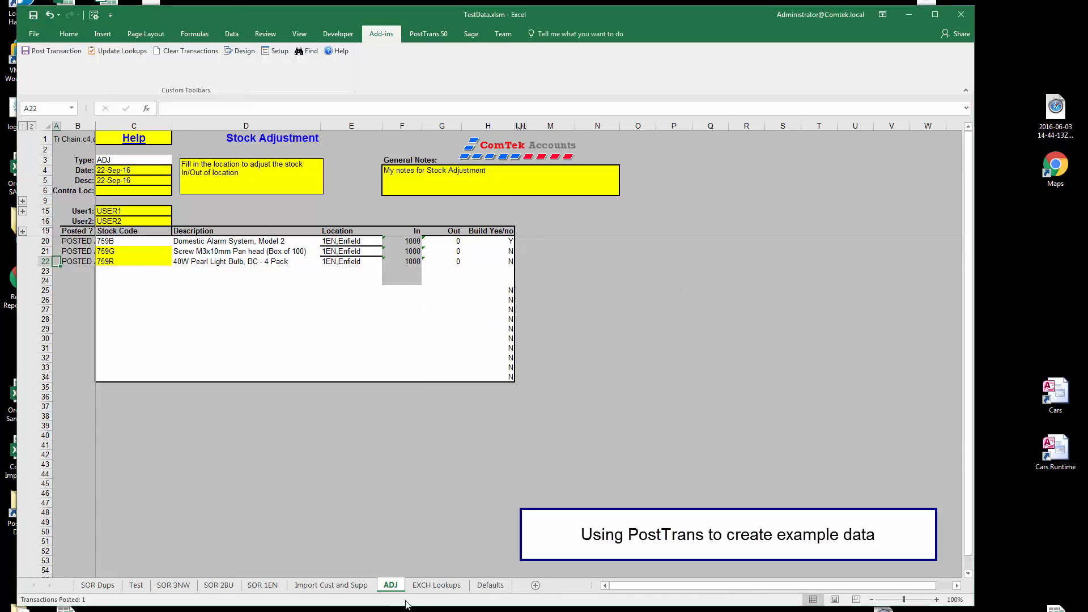
Examine the accounts, stock codes and THUser1 values of the order lines on the SOR 1EN sheet
click(260, 587)
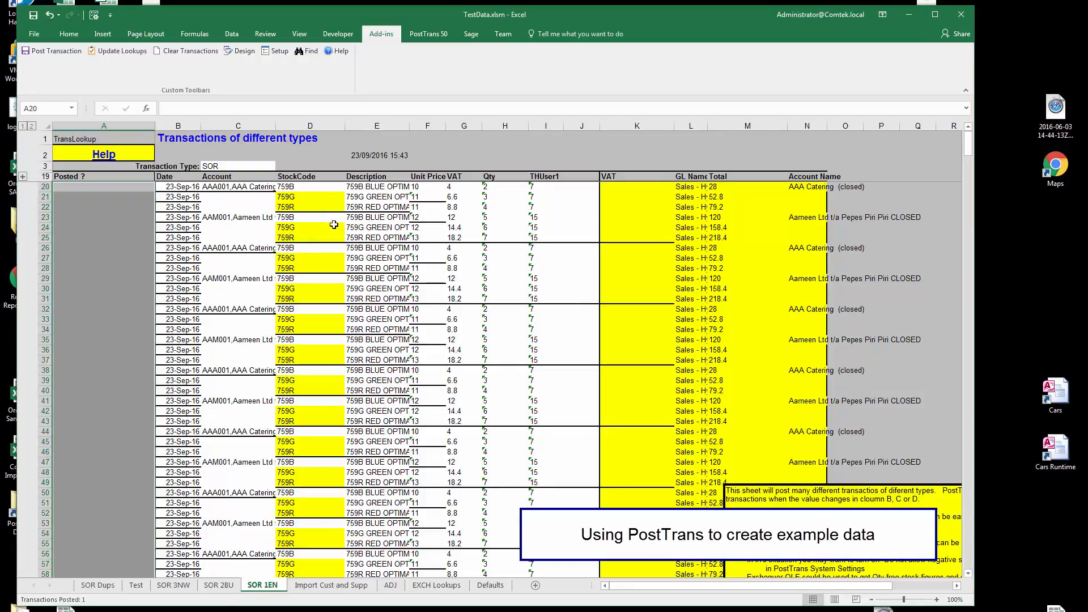
click(244, 188)
click(241, 220)
click(235, 249)
click(233, 278)
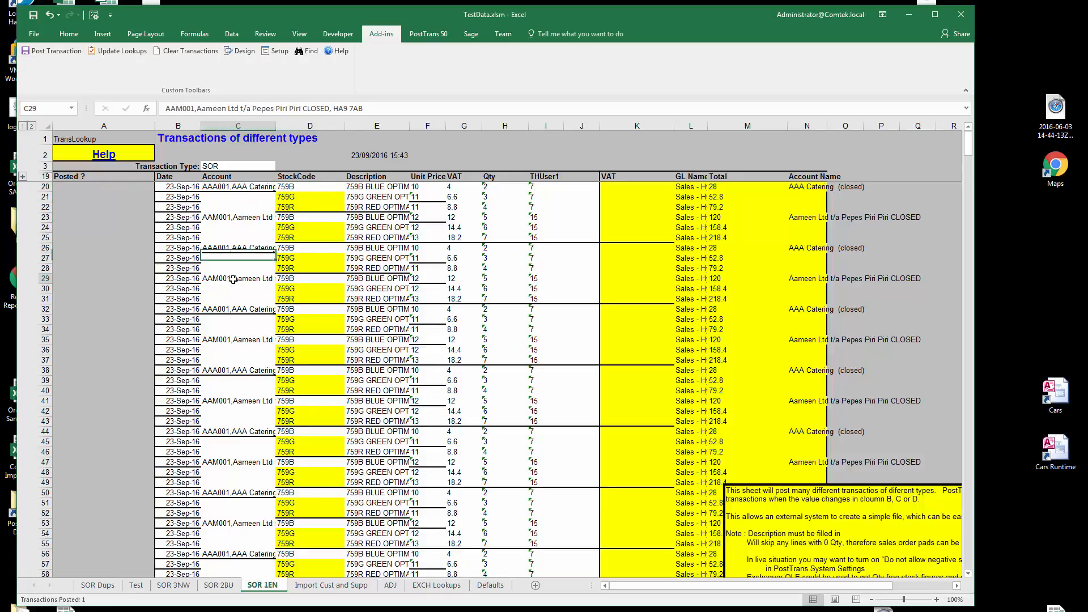
click(231, 311)
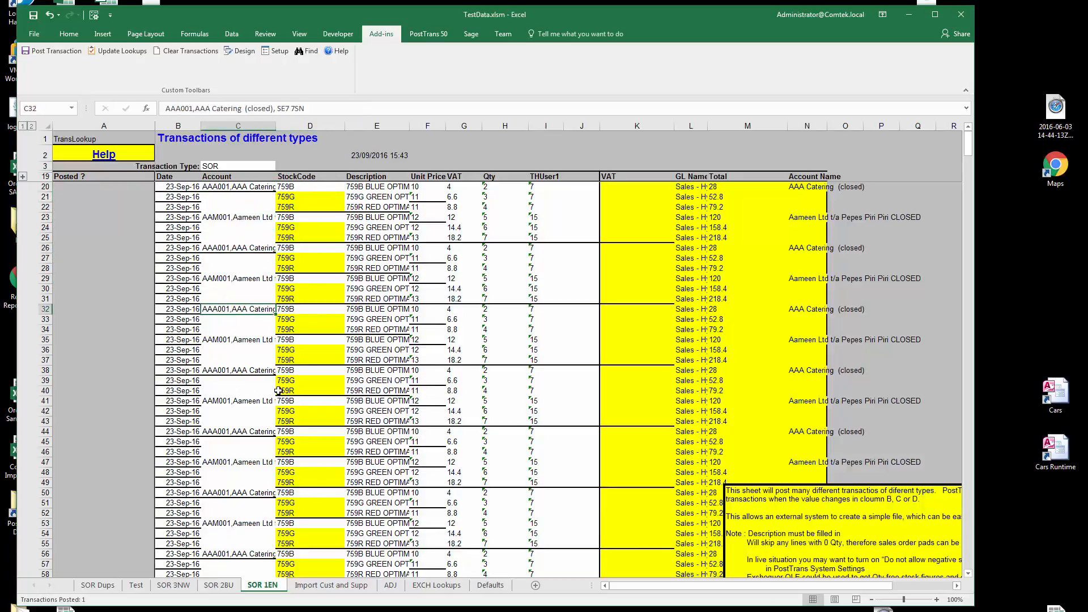
drag(304, 308, 306, 330)
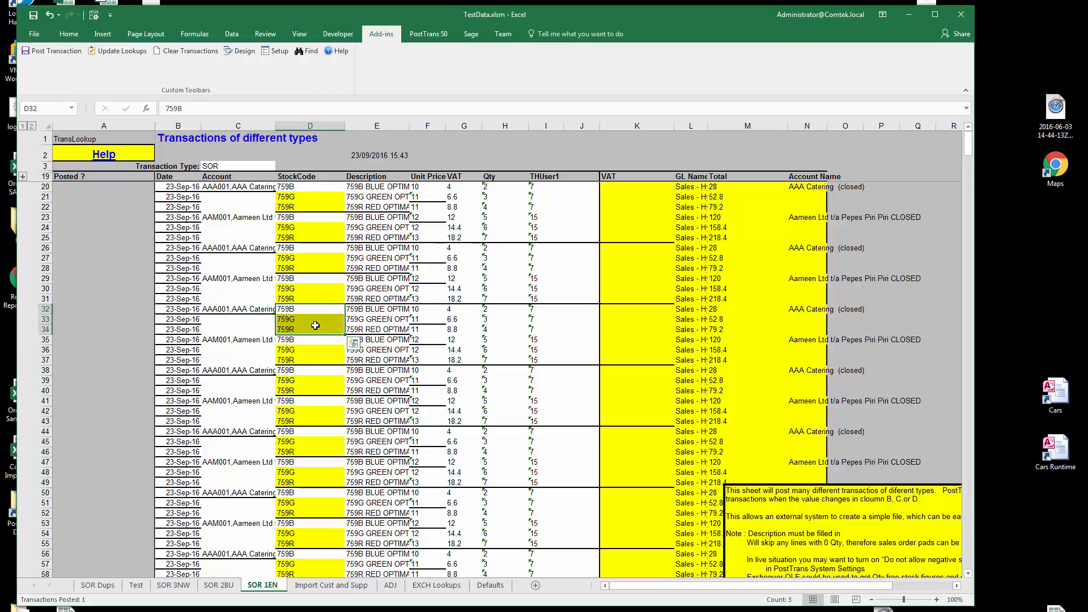
click(535, 187)
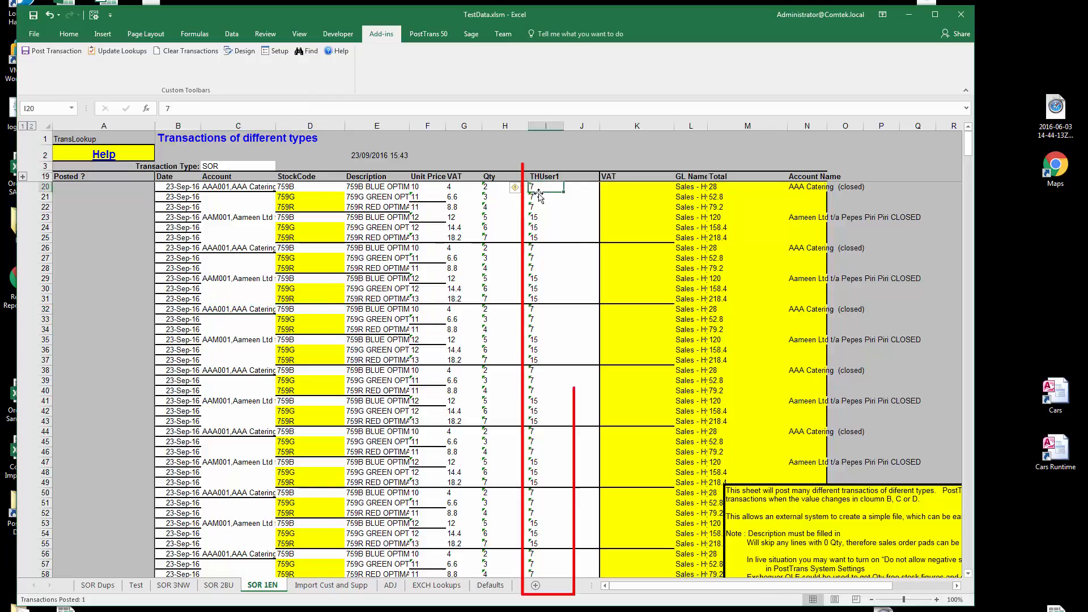
drag(536, 217, 536, 236)
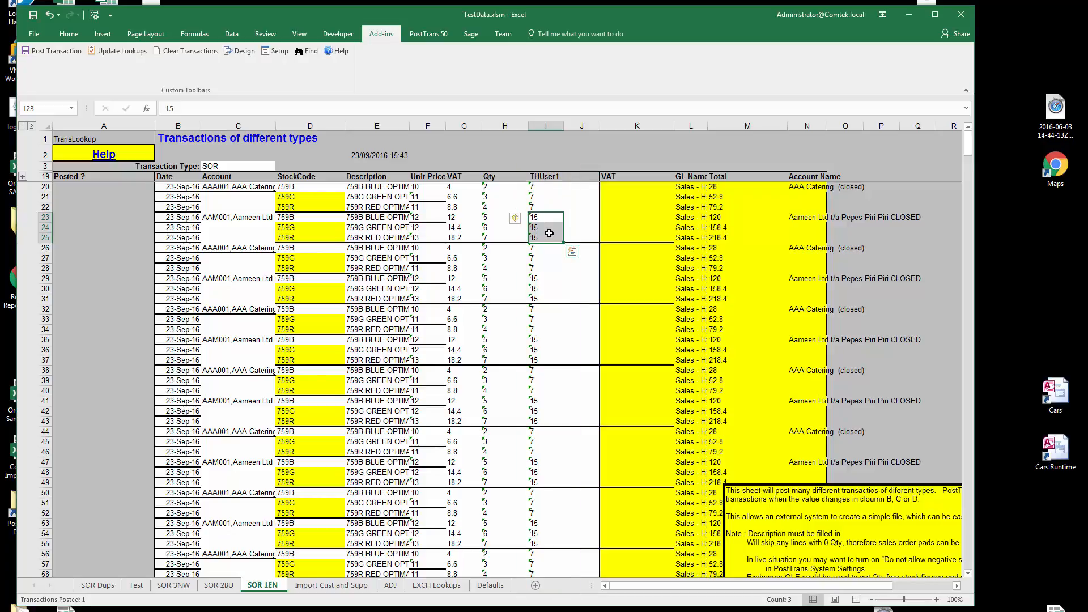
Post the sales orders from the SOR 1EN sheet and acknowledge the import message
click(55, 51)
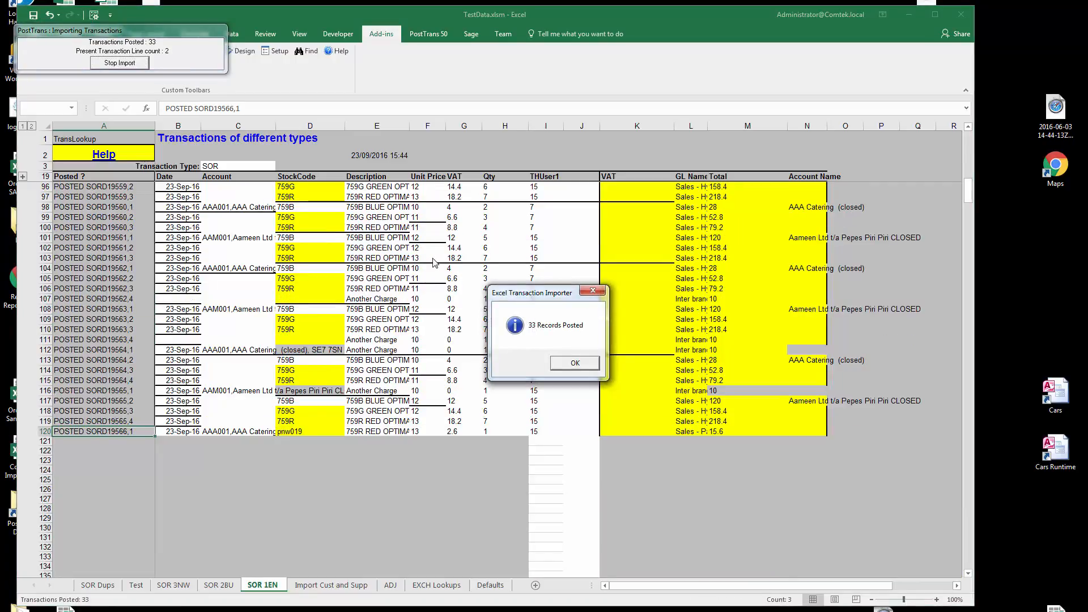
click(575, 363)
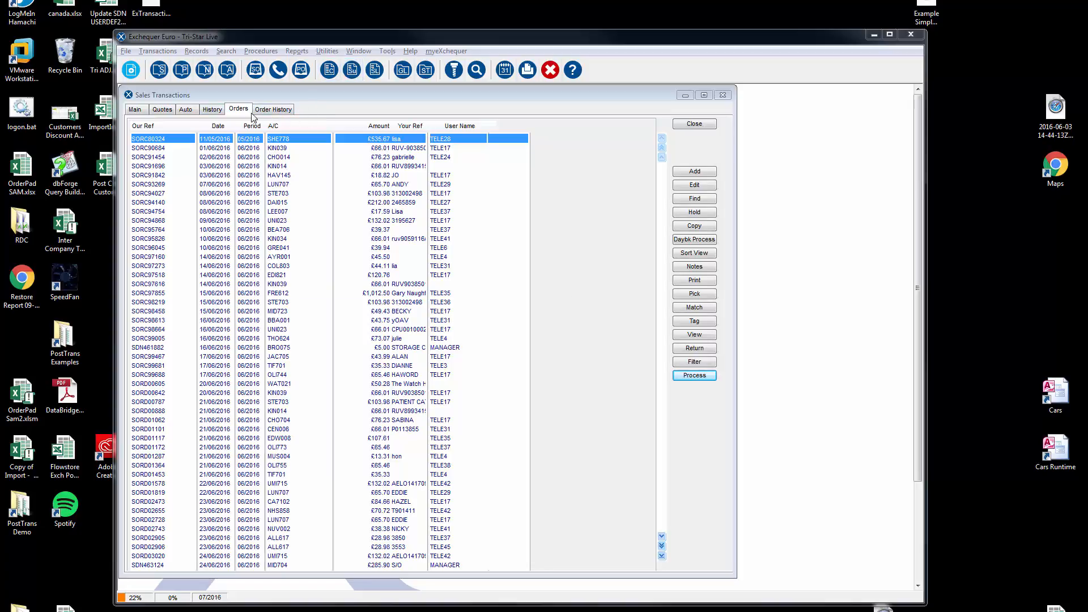
In Exchequer's sales orders list, start a new picking run for location 1EN, Enfield
click(699, 378)
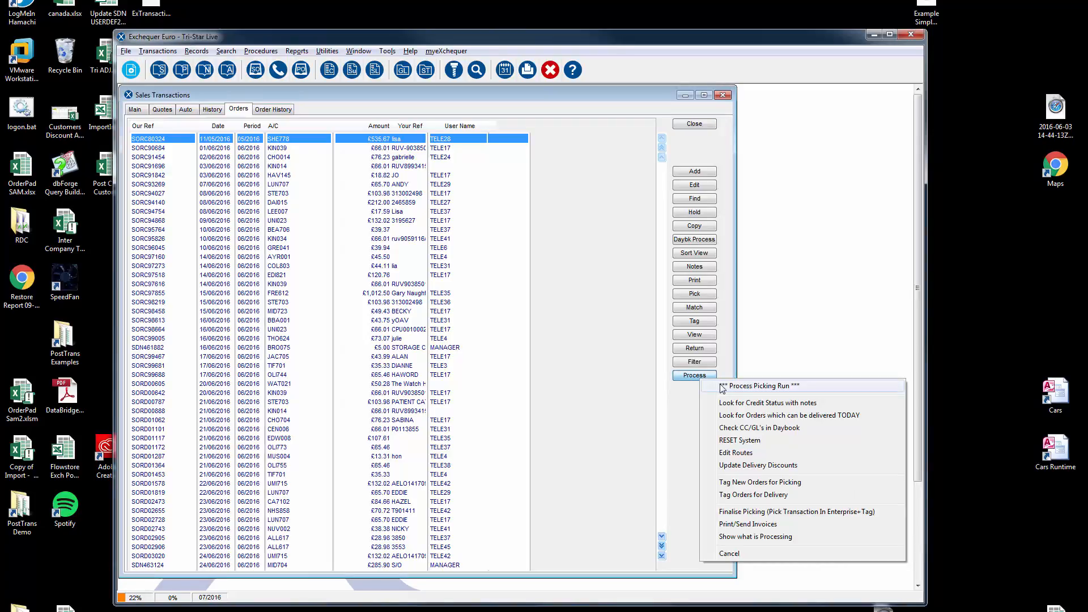
click(721, 388)
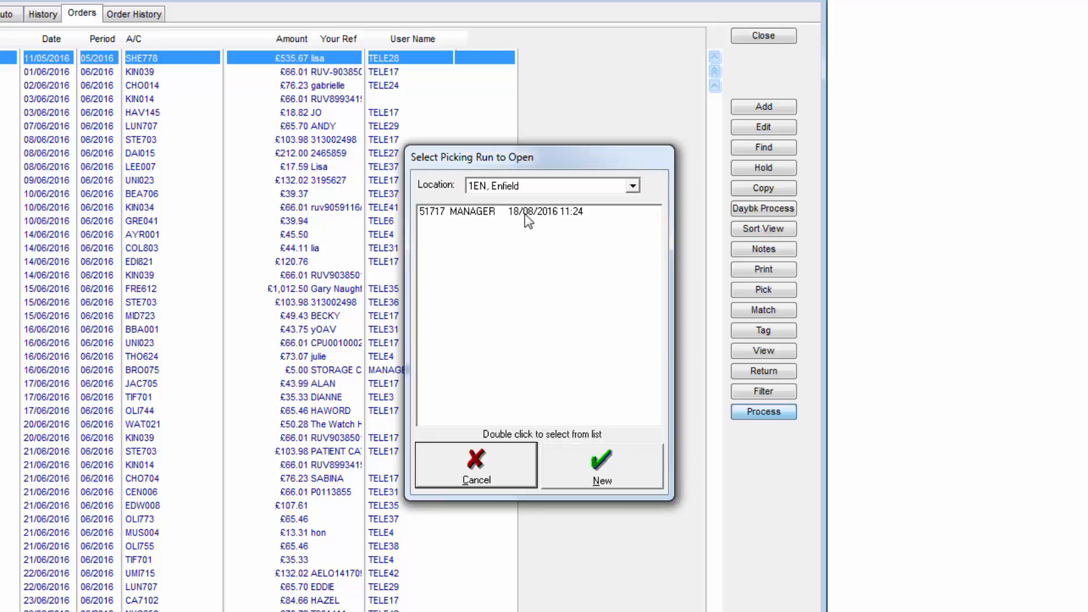
click(600, 468)
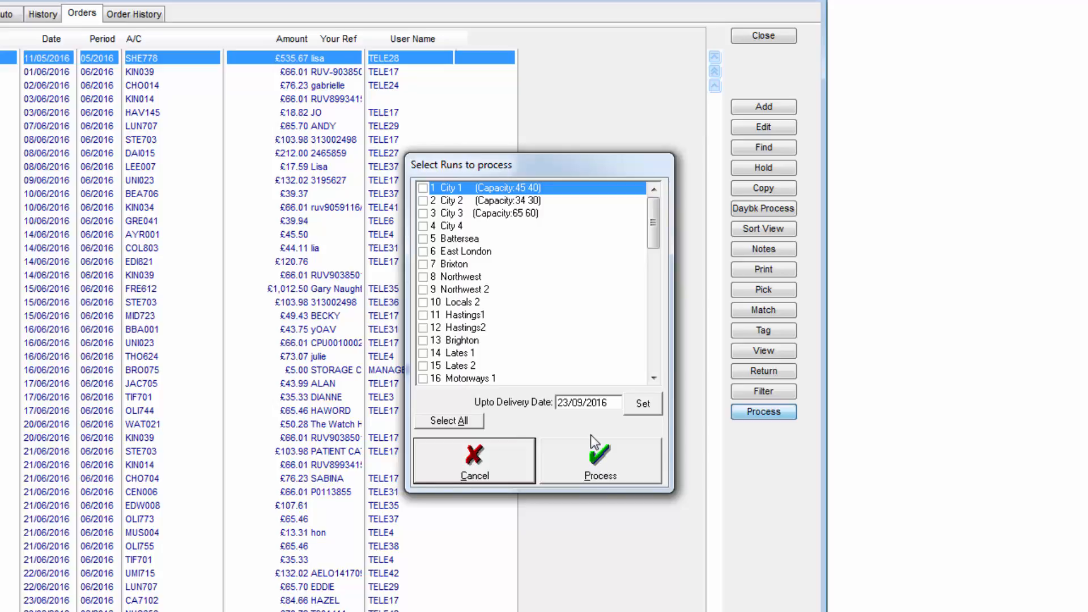
click(423, 315)
click(423, 289)
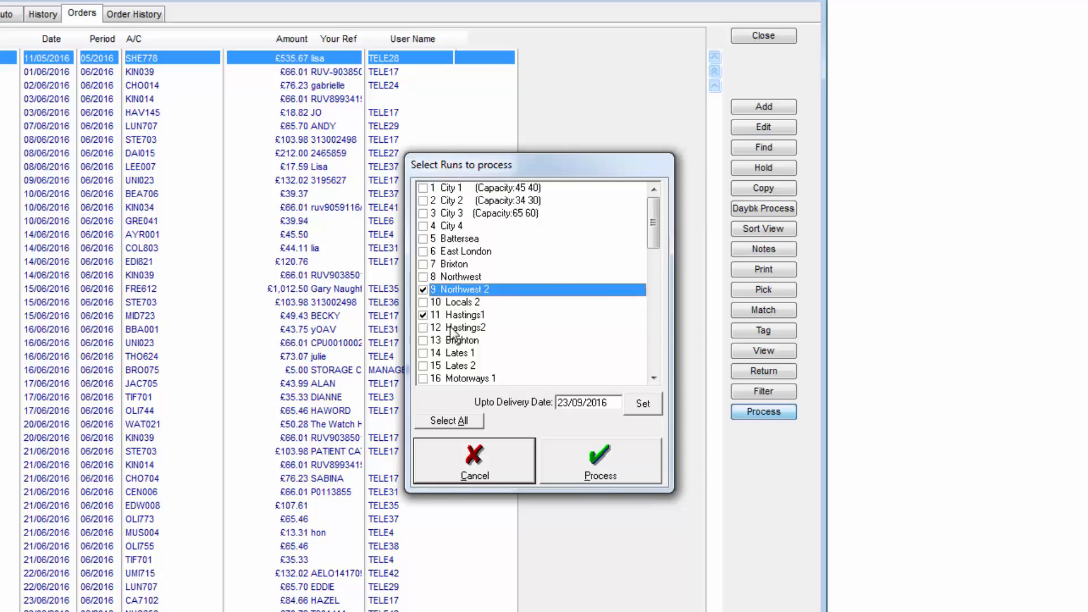
click(423, 315)
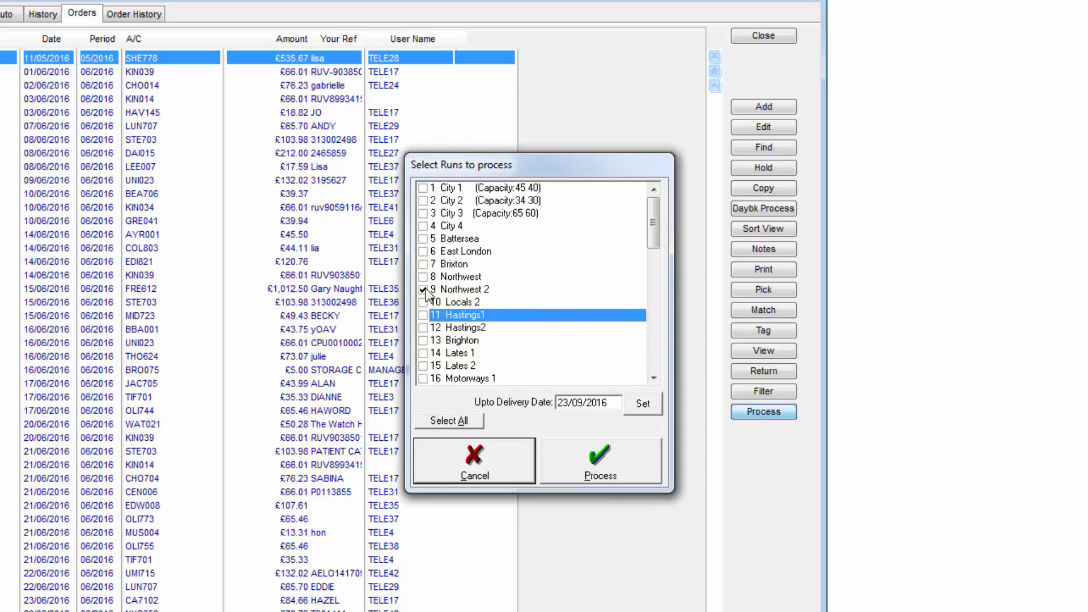
click(423, 290)
Select all delivery runs and process them into the new picking run up to delivery date 23/09/2016
click(449, 421)
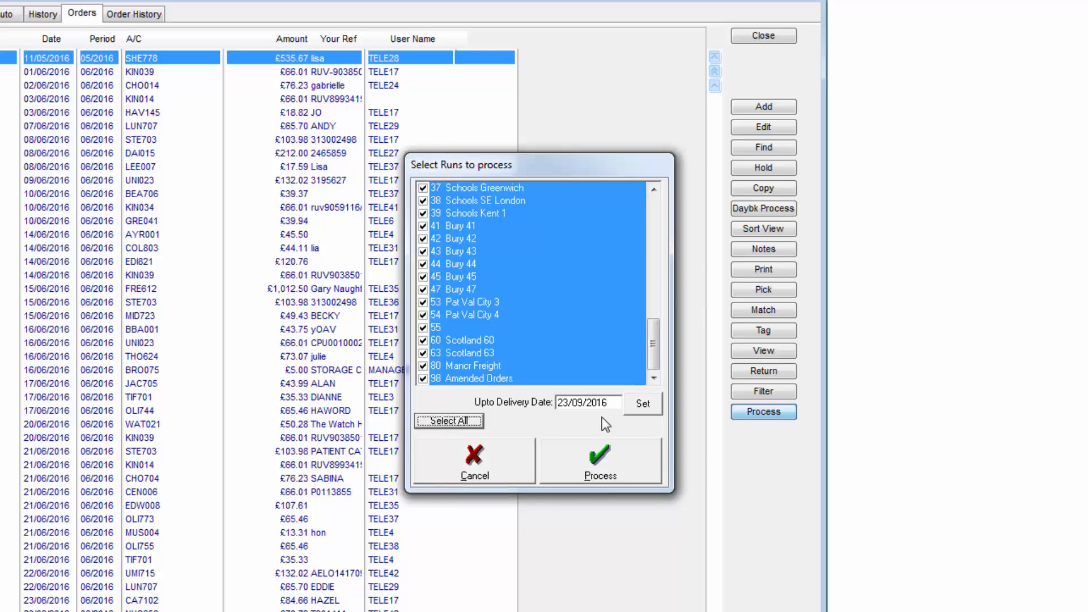
click(611, 457)
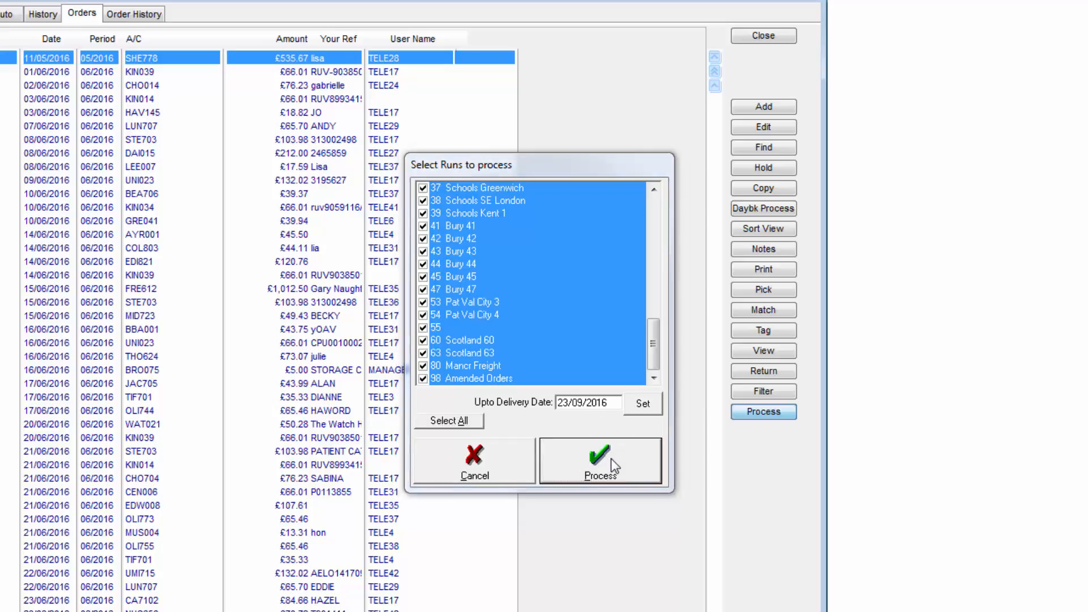
click(616, 388)
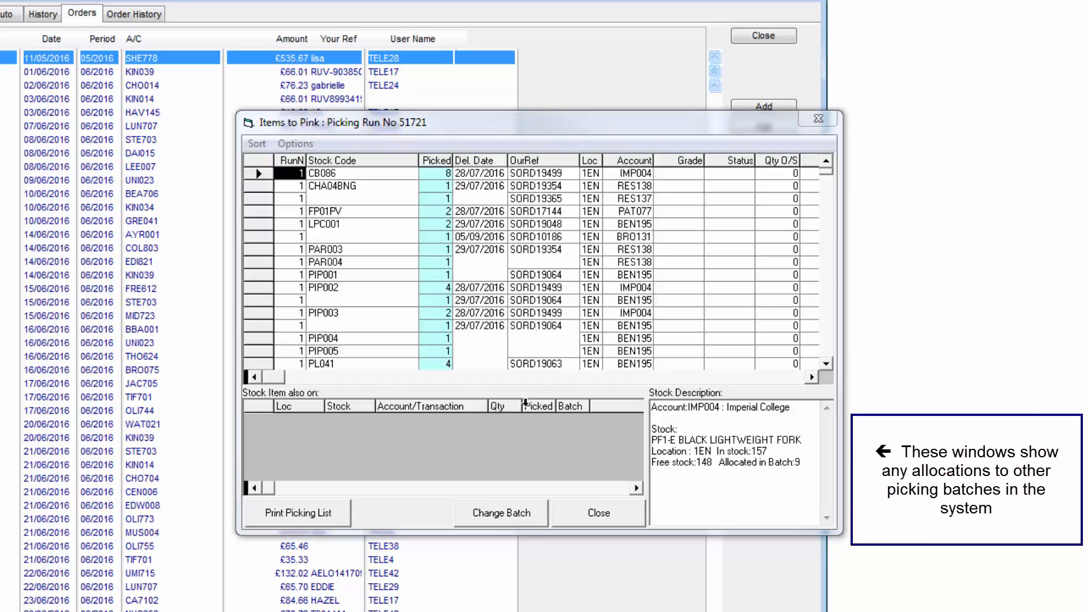
Review the picking run's items across the delivery runs, checking picked quantities and out-of-stock lines
click(826, 250)
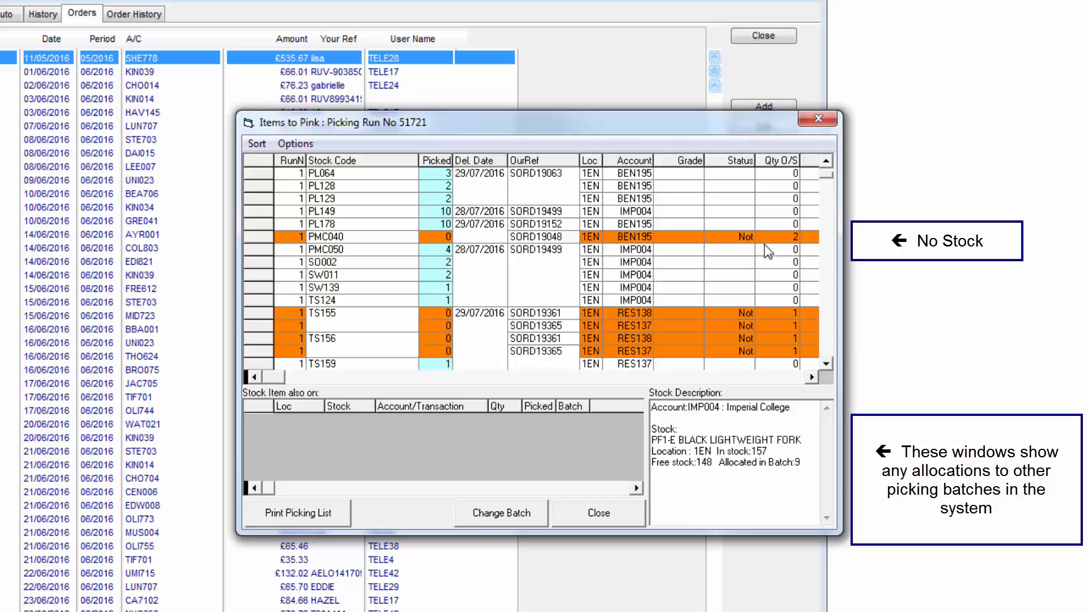
click(825, 343)
click(825, 341)
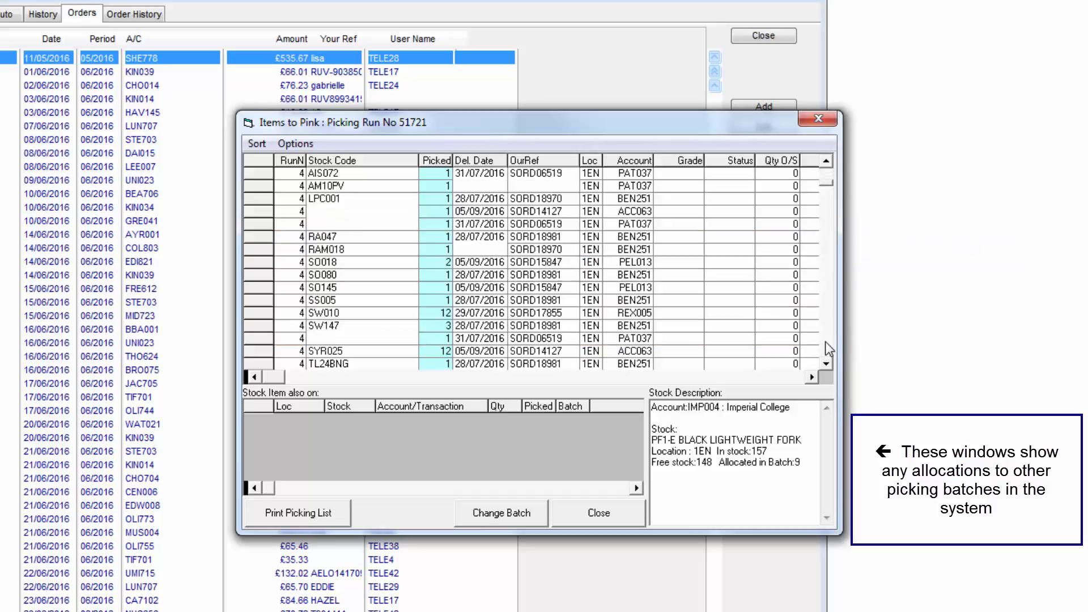
click(825, 341)
click(825, 341)
click(826, 338)
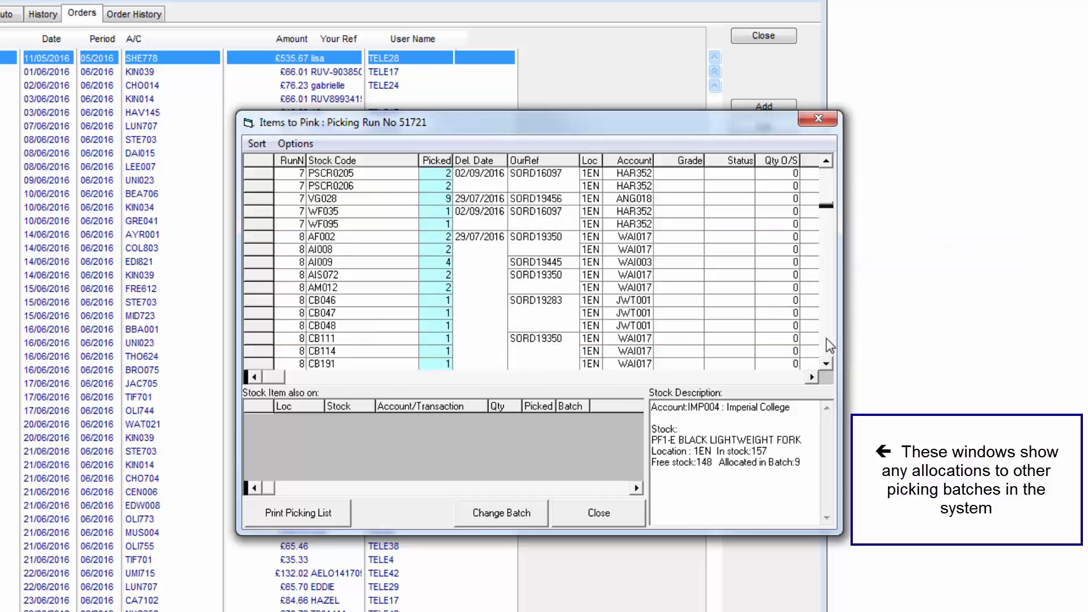
Print the picking list using the Print Preview destination and one copy
click(313, 522)
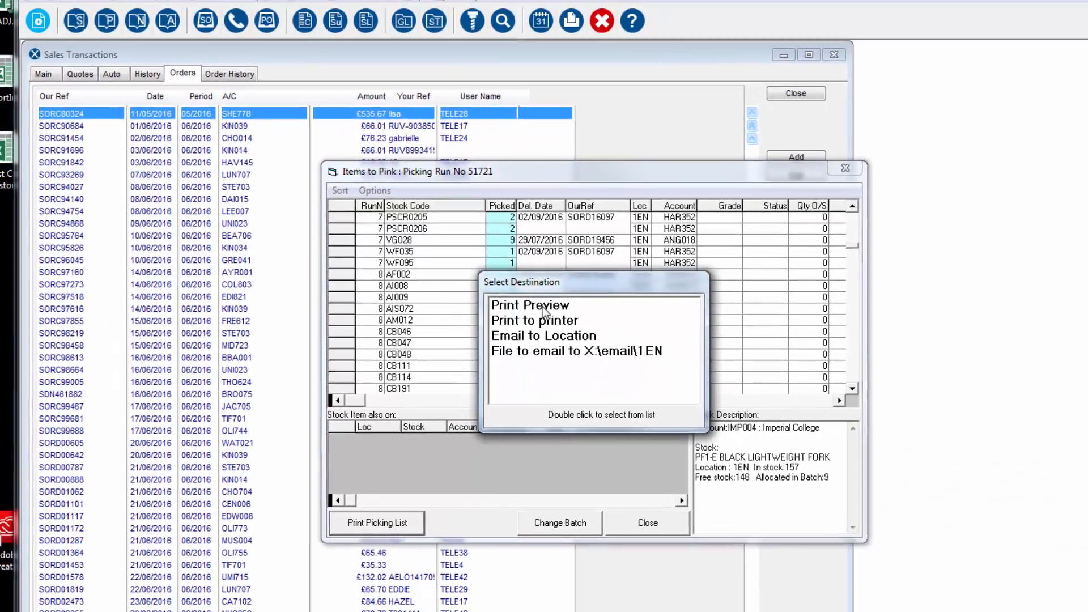
double_click(542, 308)
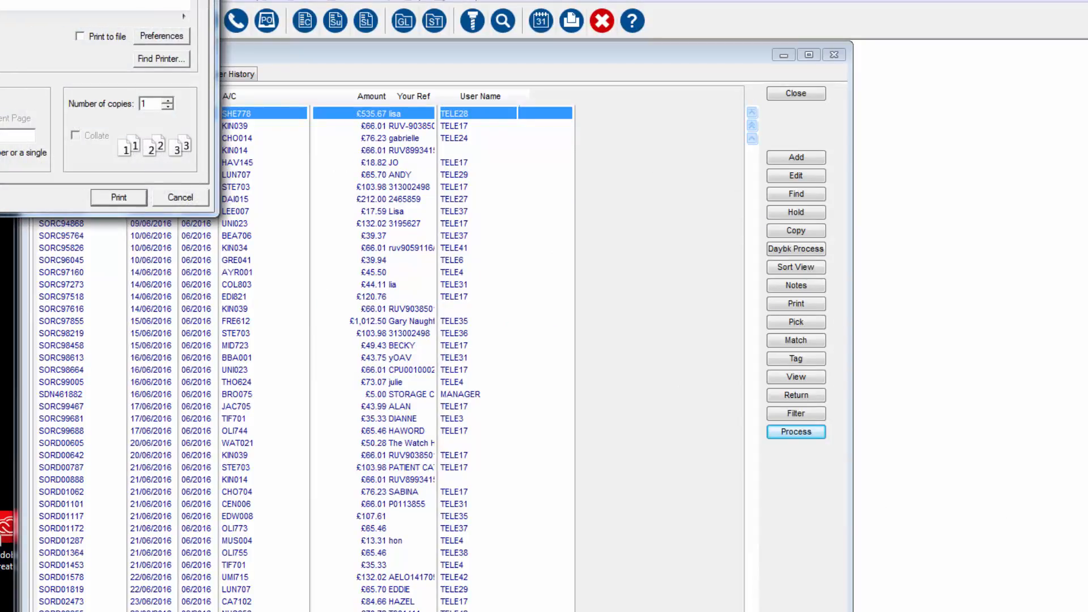
click(133, 199)
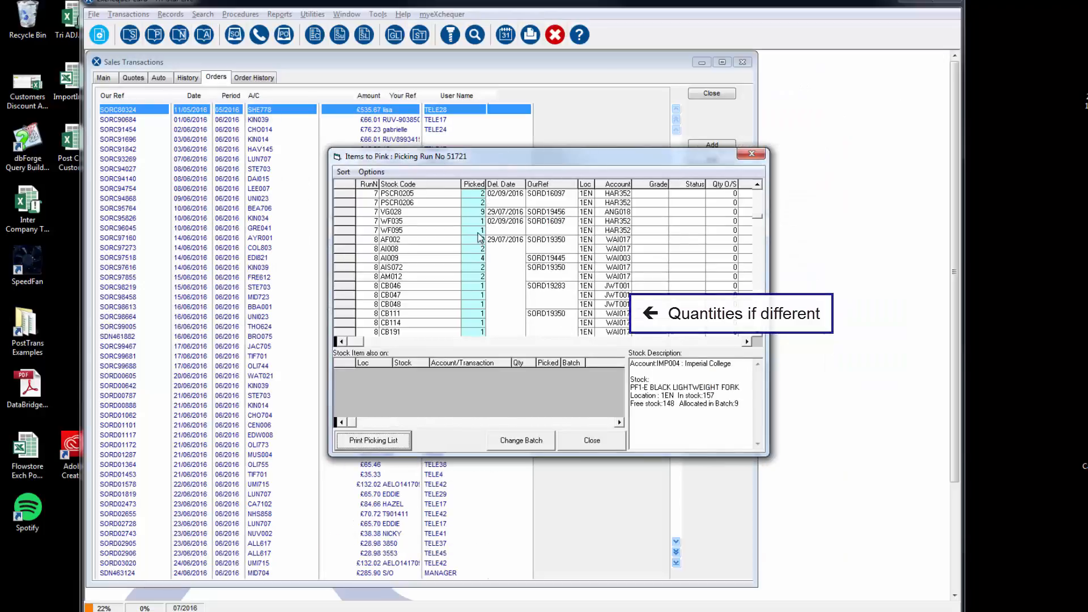
Set the picked quantities of WF035 and AM012 to 0, then close the picking run
click(481, 221)
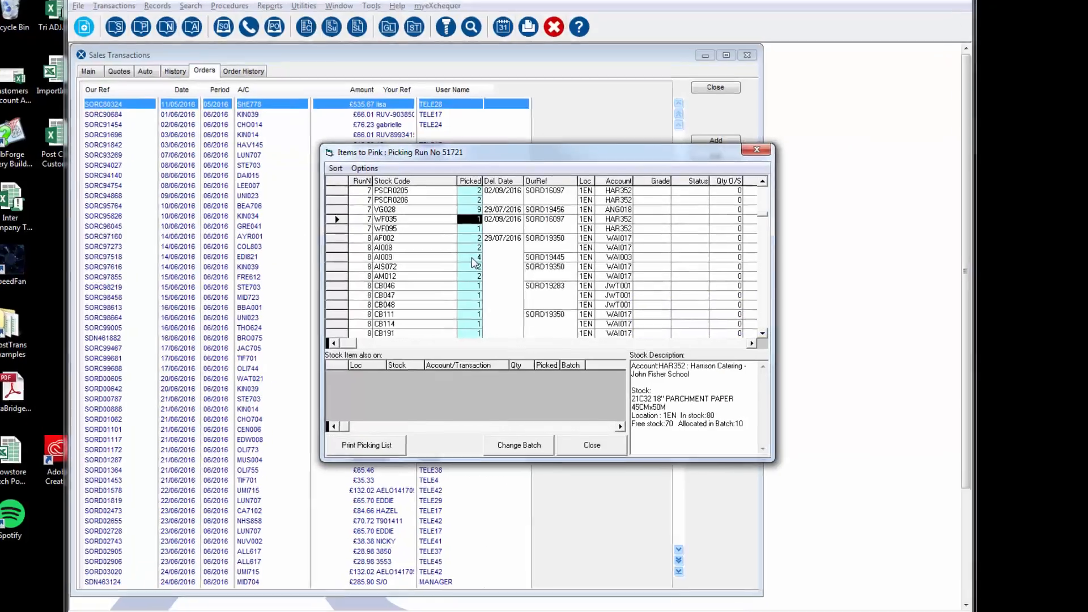
text(0)
key(Down)
key(Down)
key(Down)
key(Down)
key(Down)
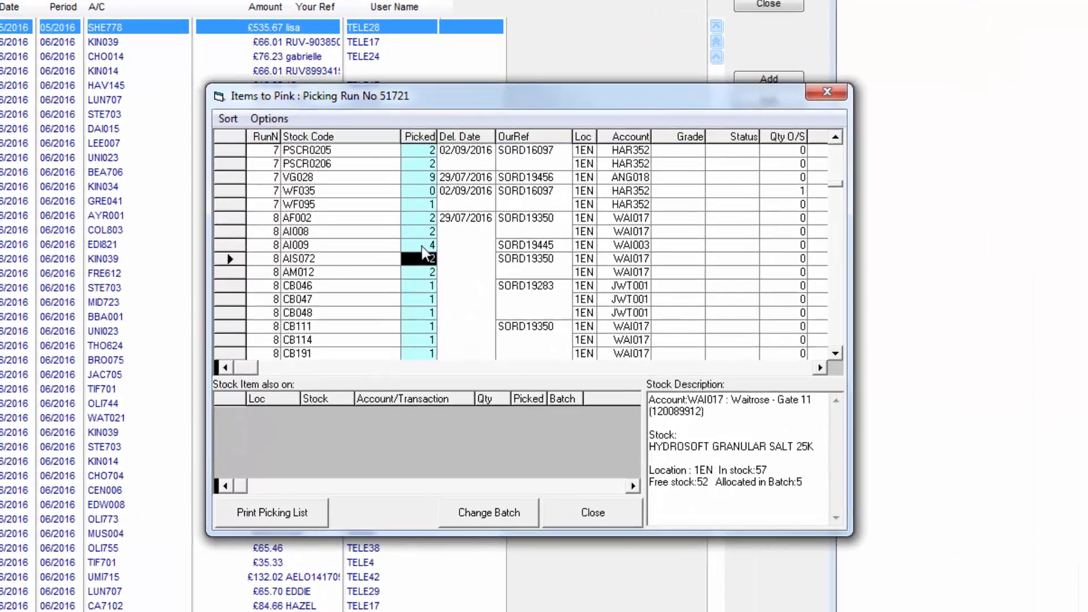
key(Down)
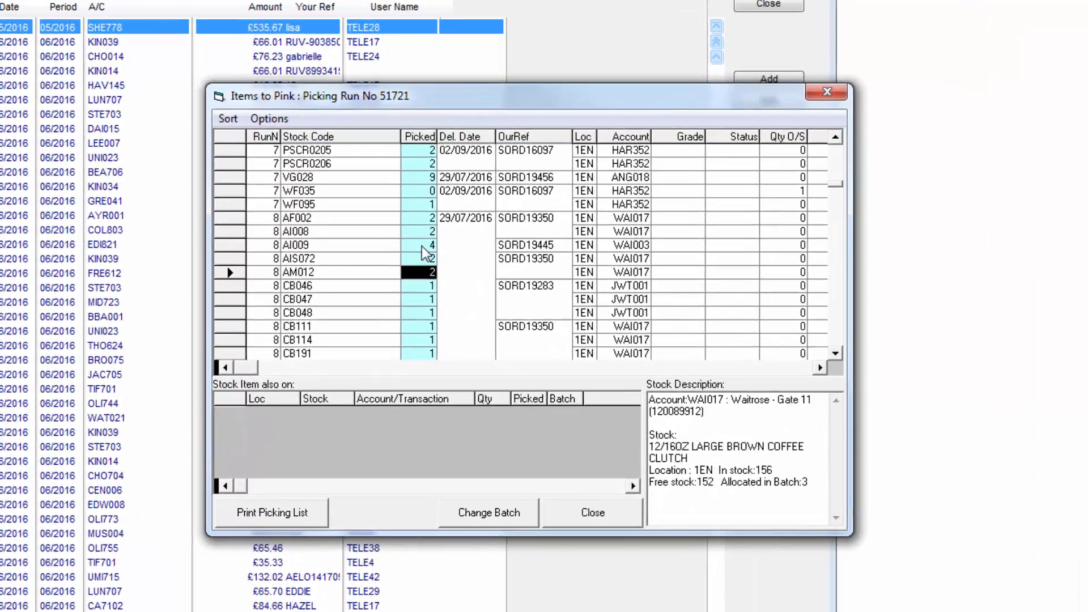
text(0)
key(Down)
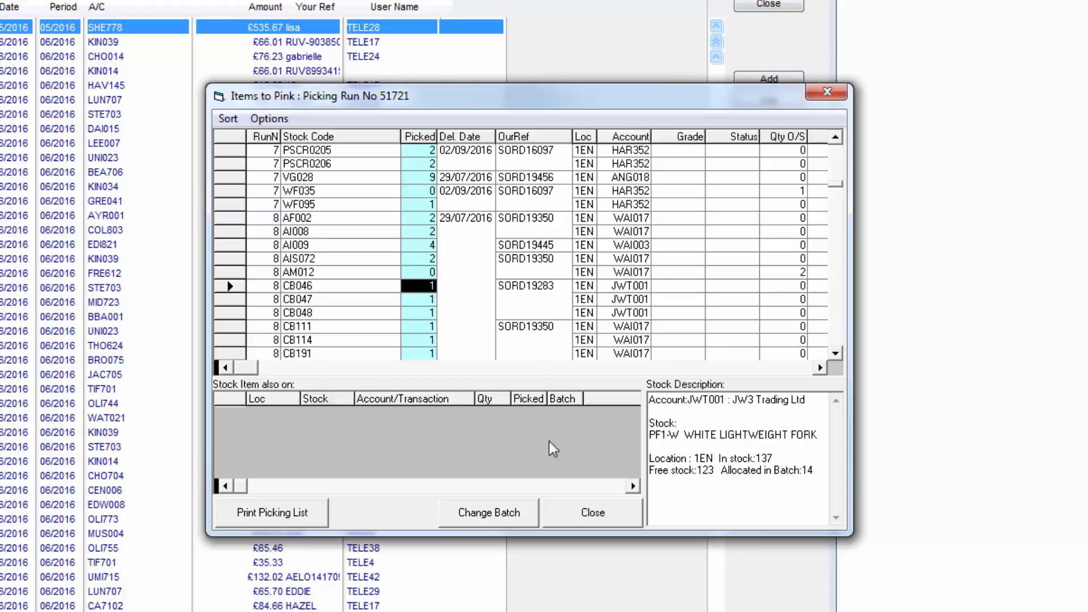
click(589, 519)
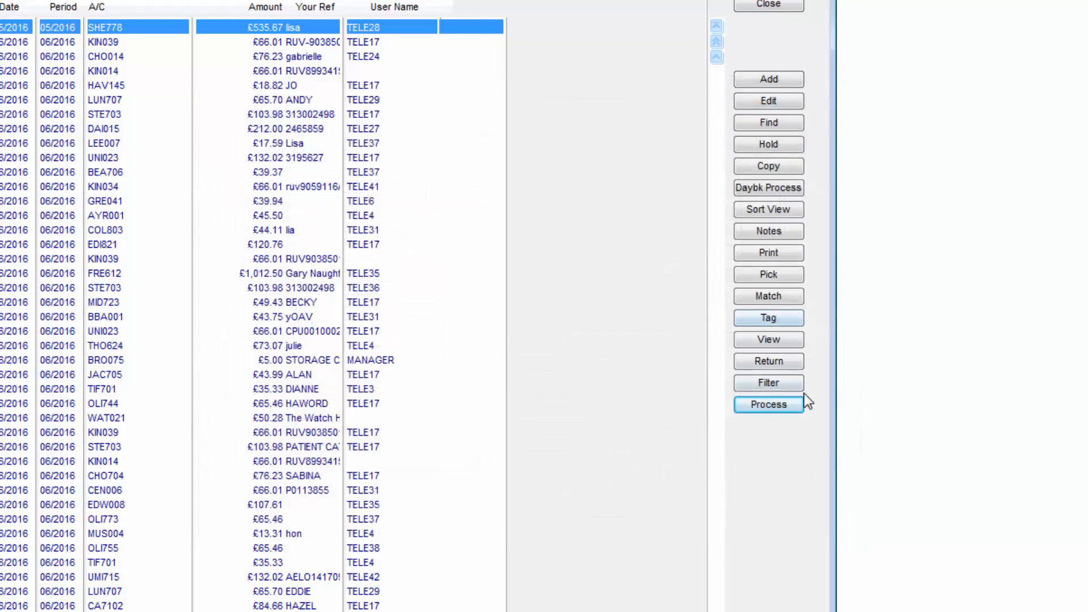
Reopen picking run 51721 at the 1EN, Enfield location for processing
click(780, 406)
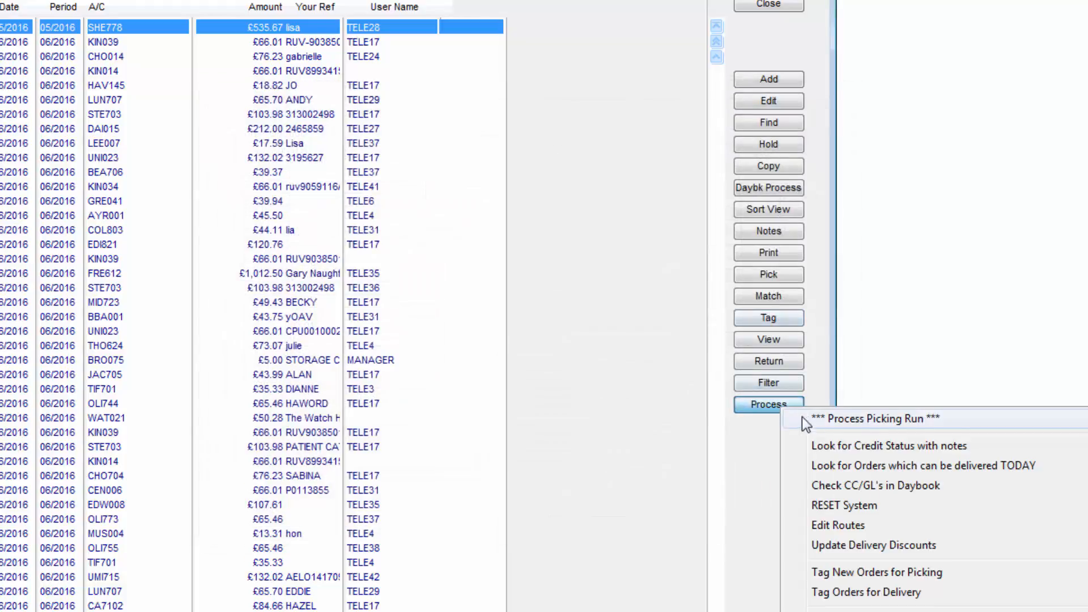
click(836, 420)
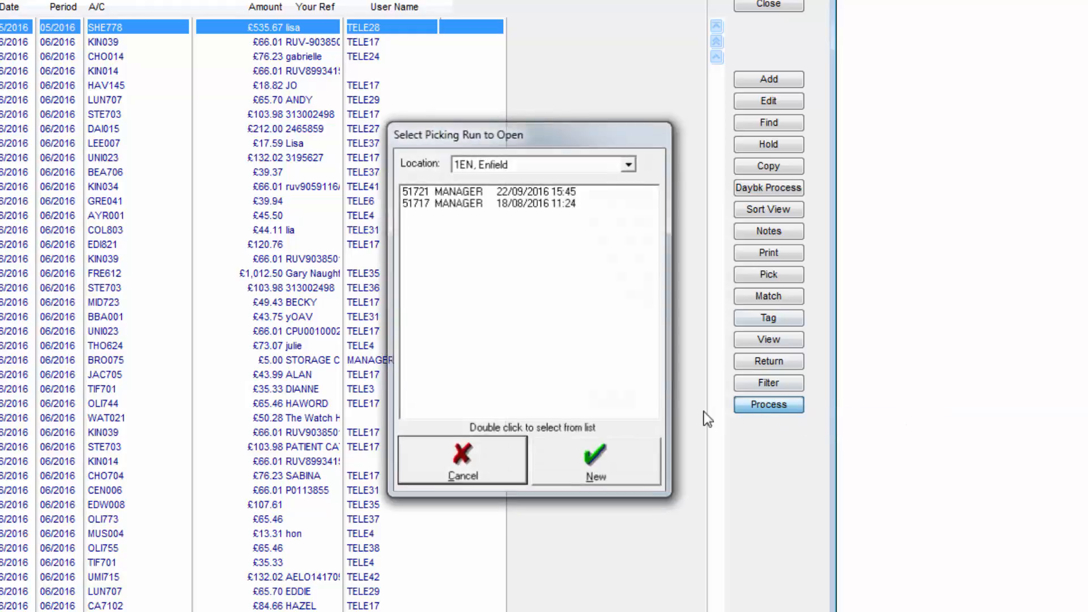
click(445, 203)
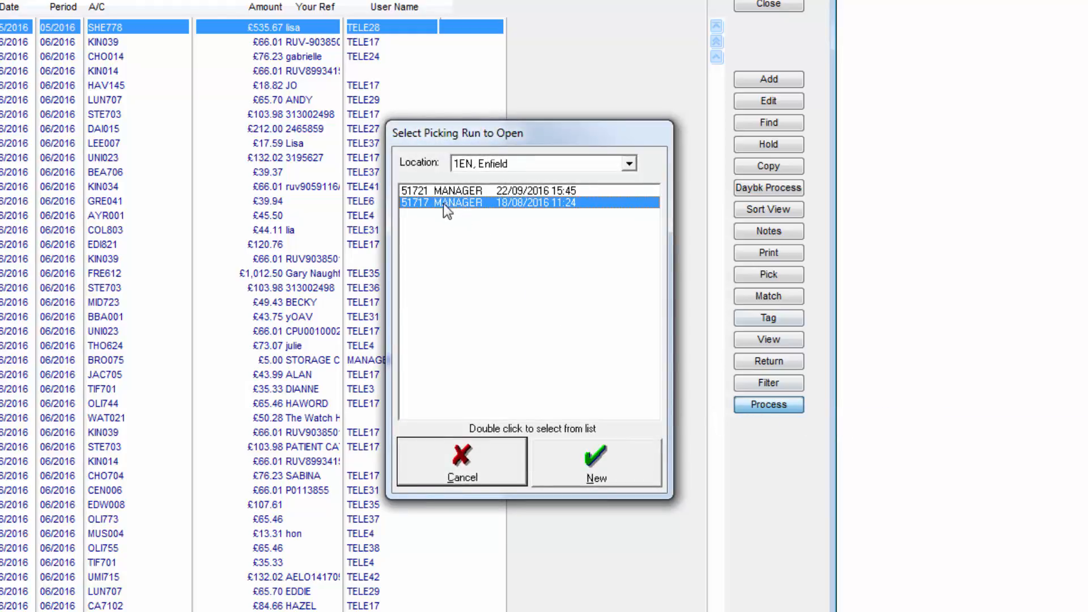
click(453, 192)
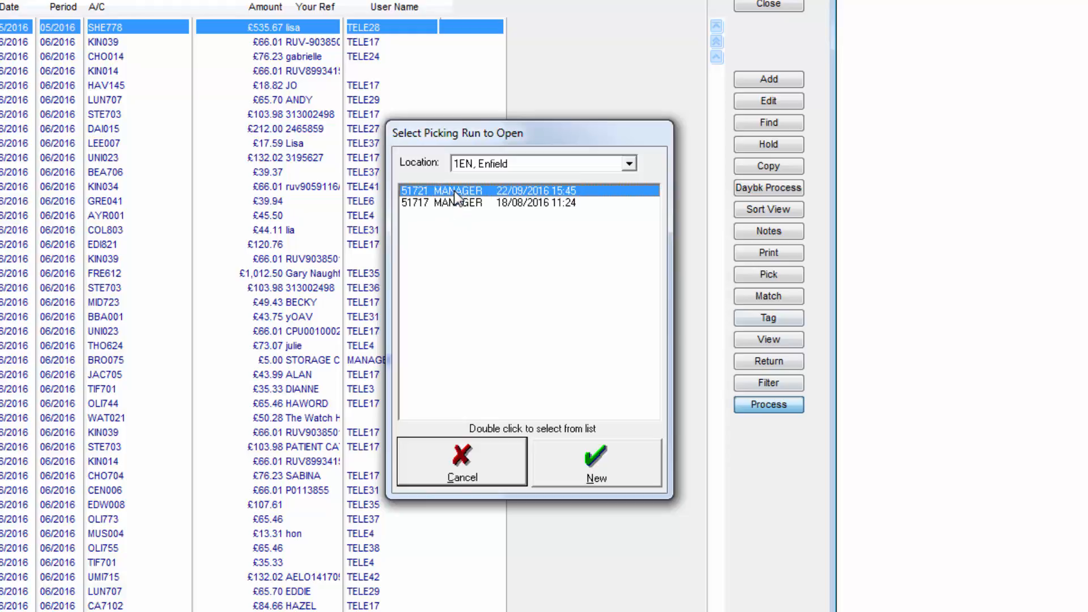
double_click(454, 190)
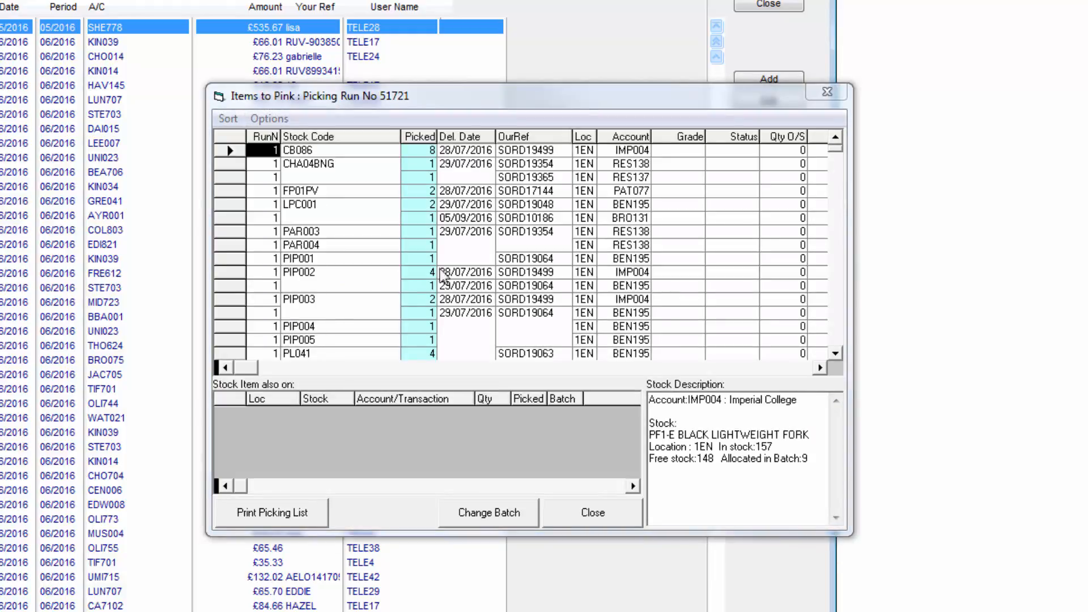
Set the picked quantity of stock item PIP005 to 0 and close the picking run
click(417, 284)
scroll(424, 323, down, 1)
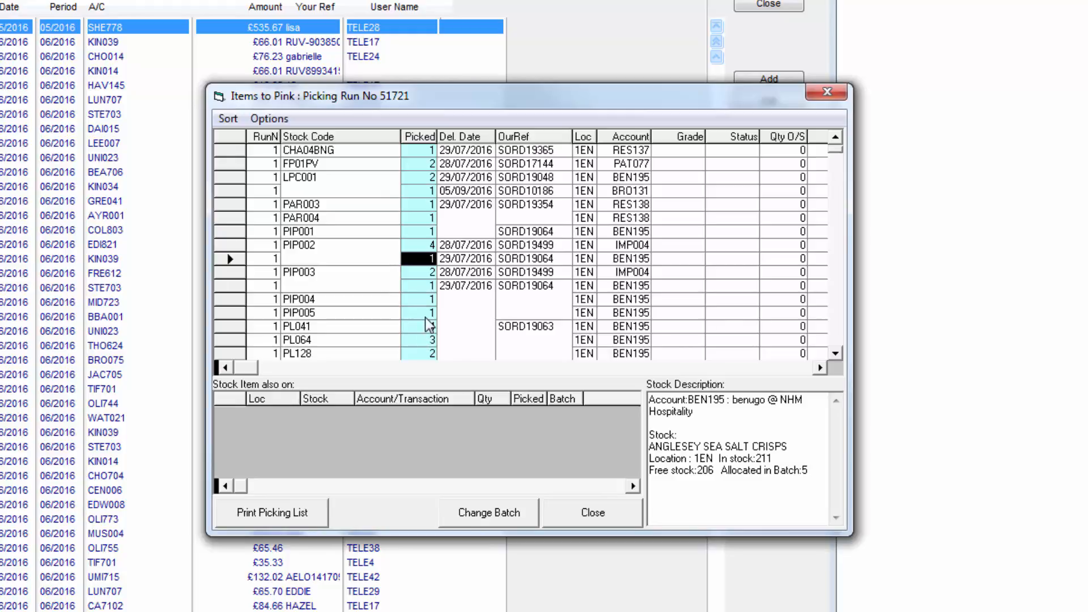
click(426, 316)
text(0)
key(Down)
key(Down)
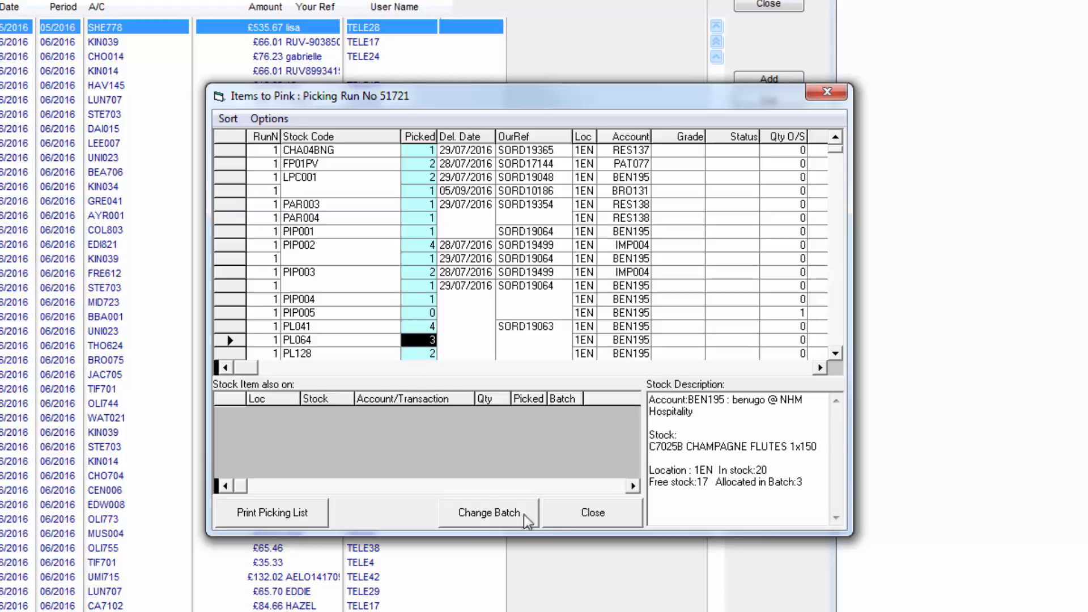
click(574, 516)
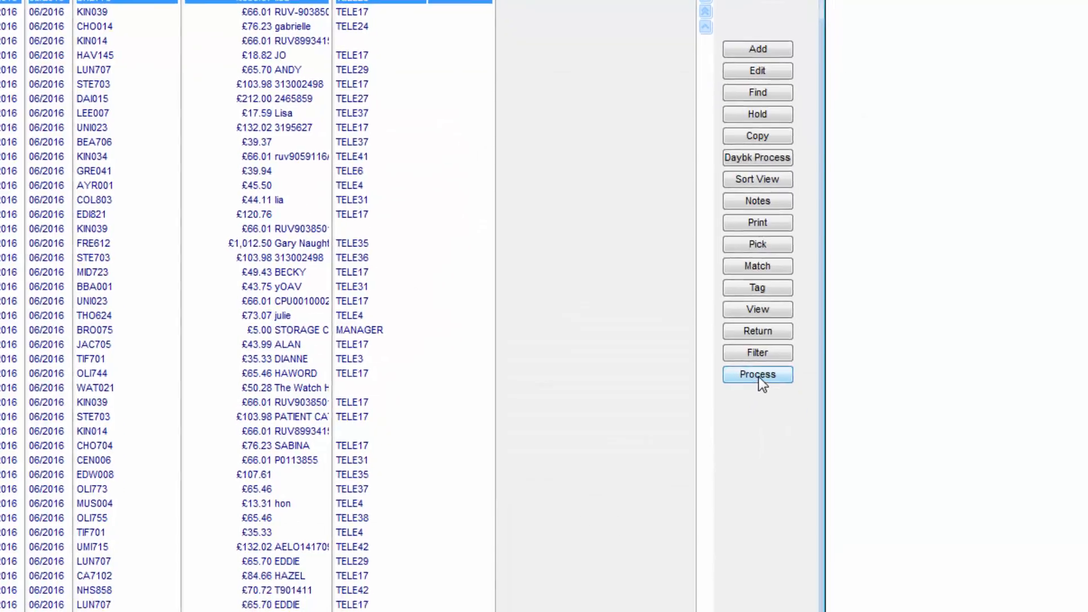
click(766, 405)
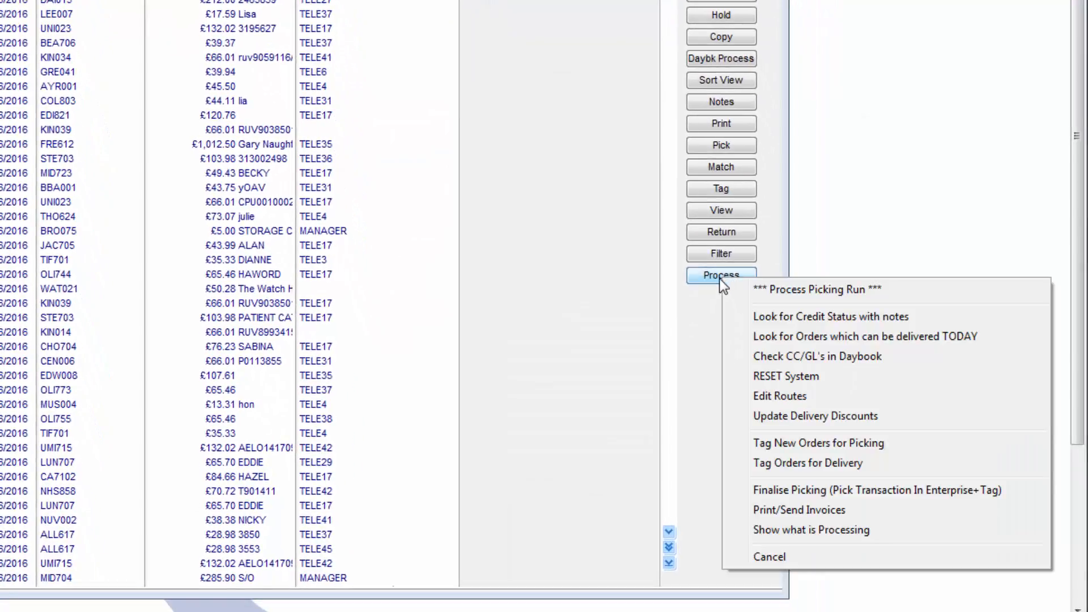
click(779, 491)
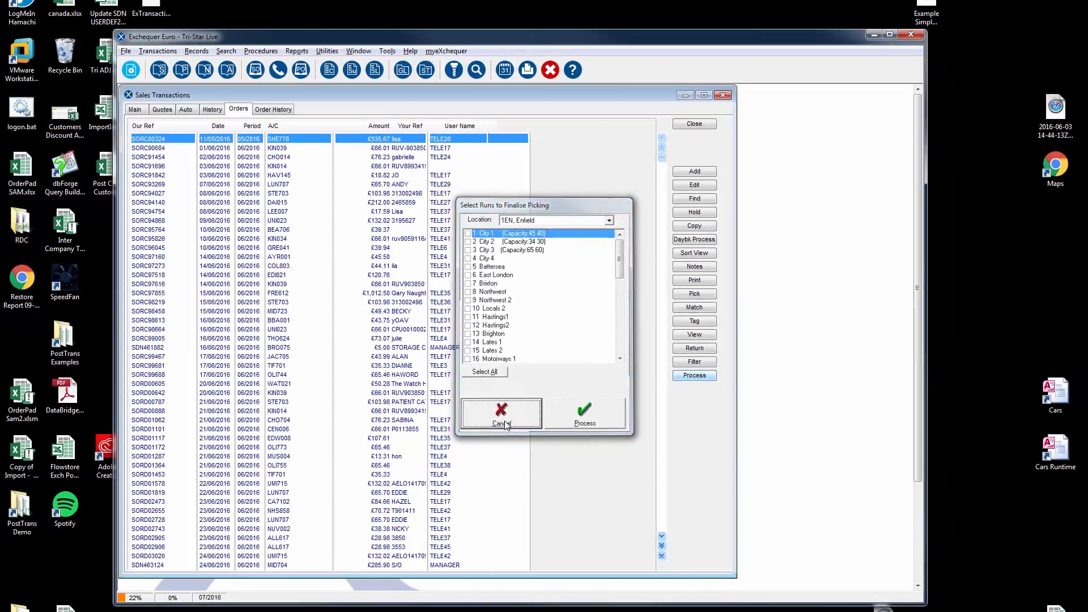
click(502, 422)
Show the queue of transactions being processed and arrange its window and the Exchequer window so both can be seen
click(696, 376)
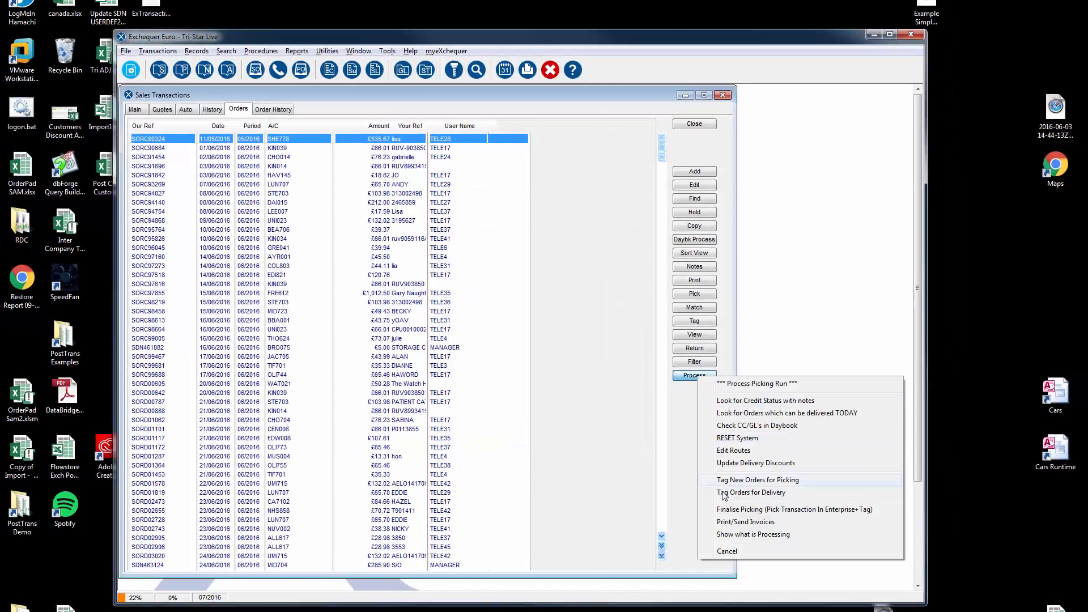
click(731, 535)
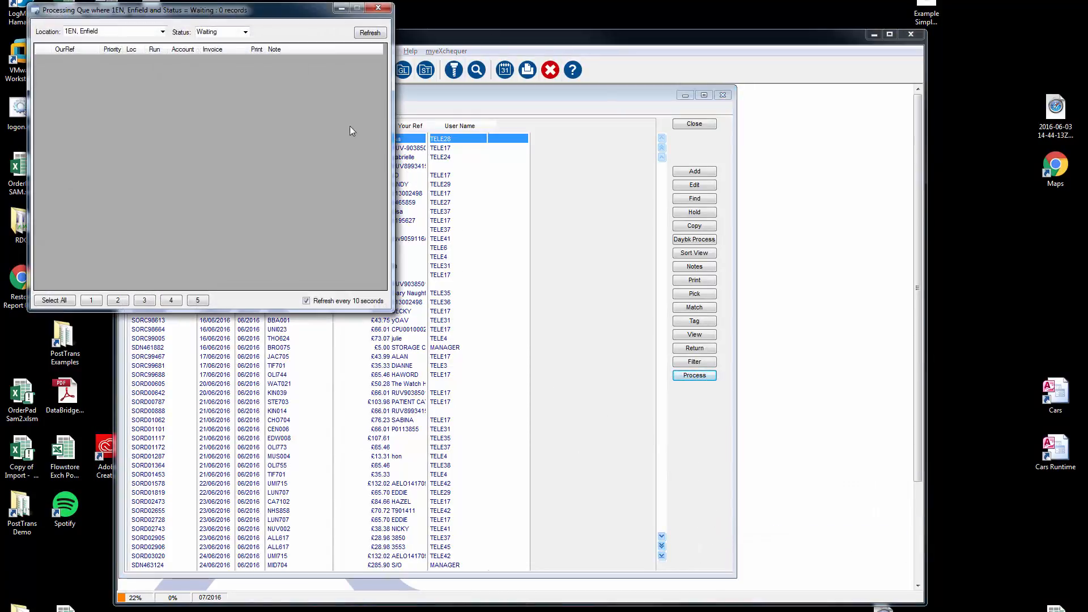
drag(274, 16, 252, 17)
click(558, 50)
drag(558, 50, 652, 57)
click(204, 264)
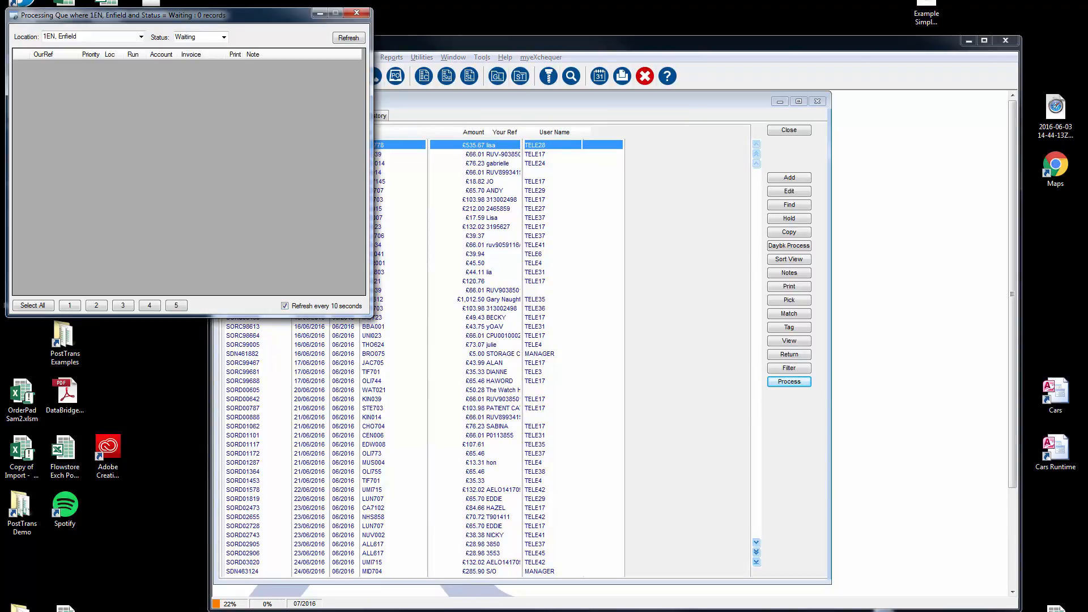
Start four instances of ProcessTrans.exe from the TriStar folder and line up their log windows in a row below the processing queue
drag(1087, 55, 918, 45)
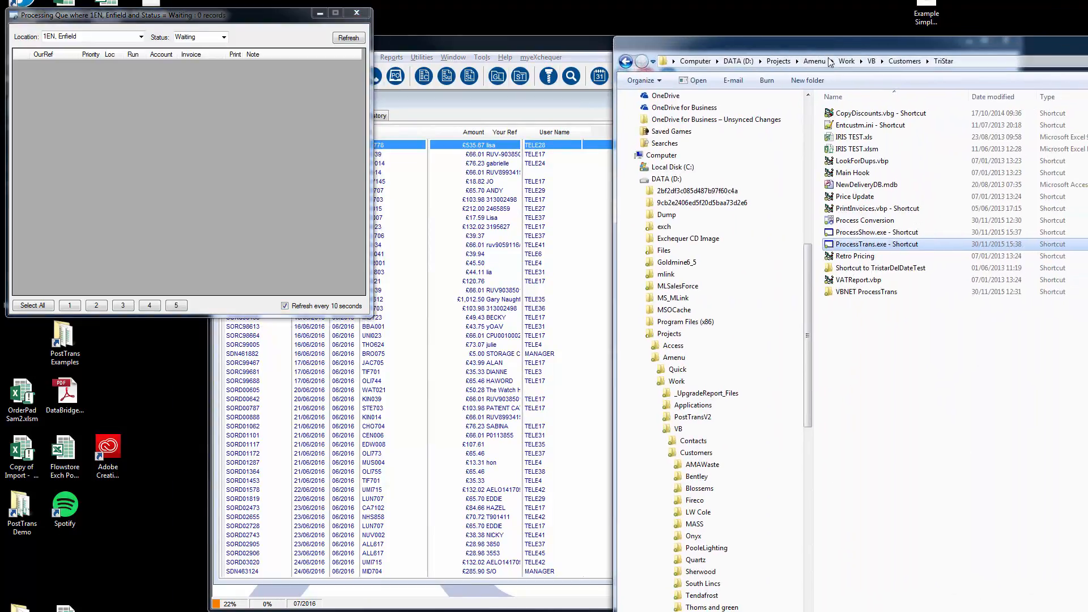
double_click(853, 248)
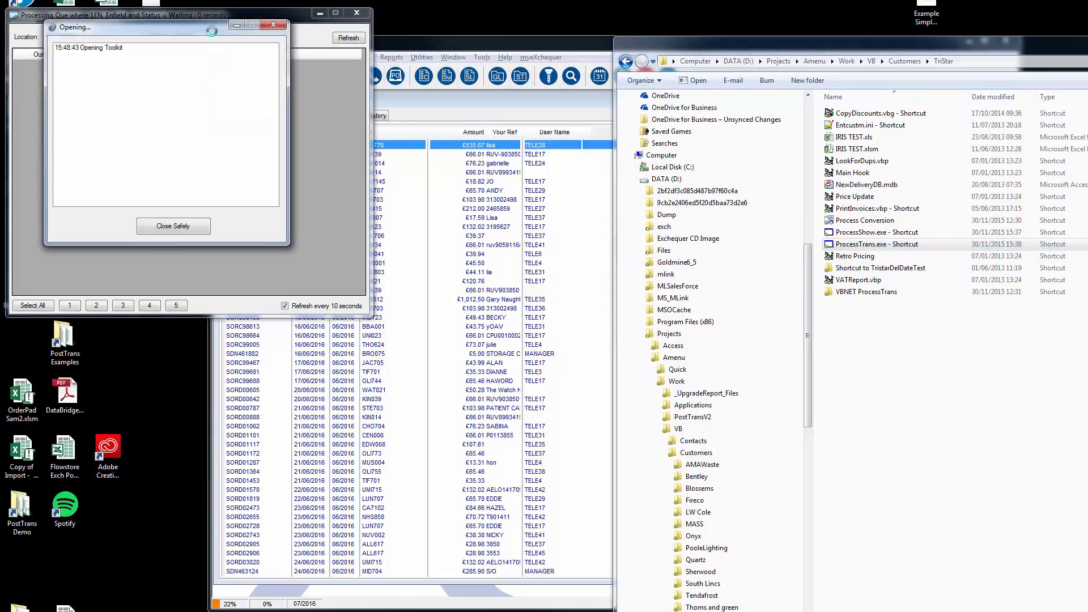
drag(171, 296, 196, 424)
double_click(863, 246)
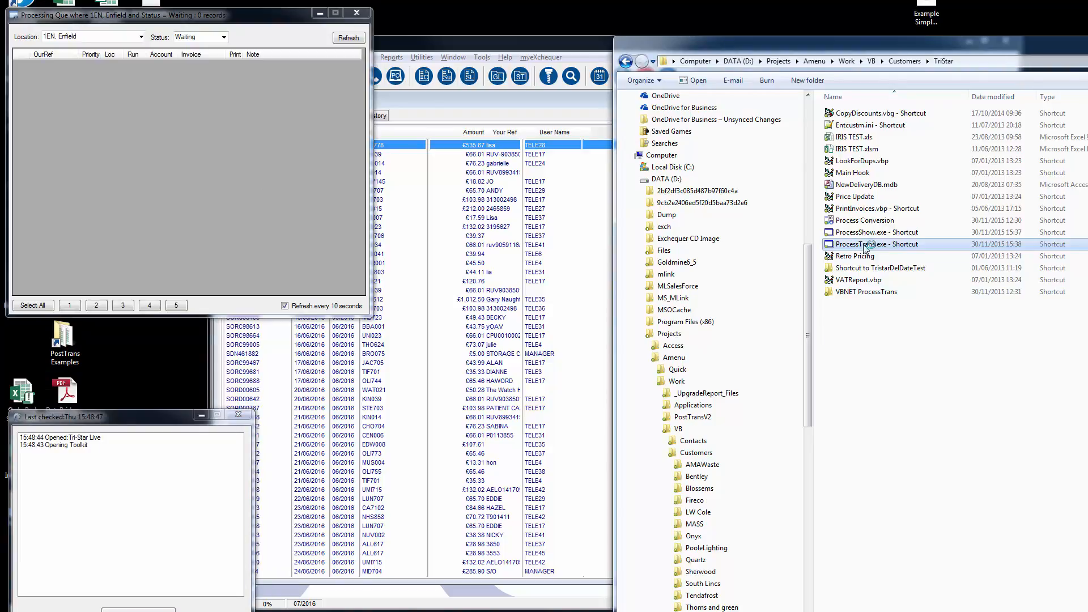
drag(217, 46, 423, 423)
double_click(859, 247)
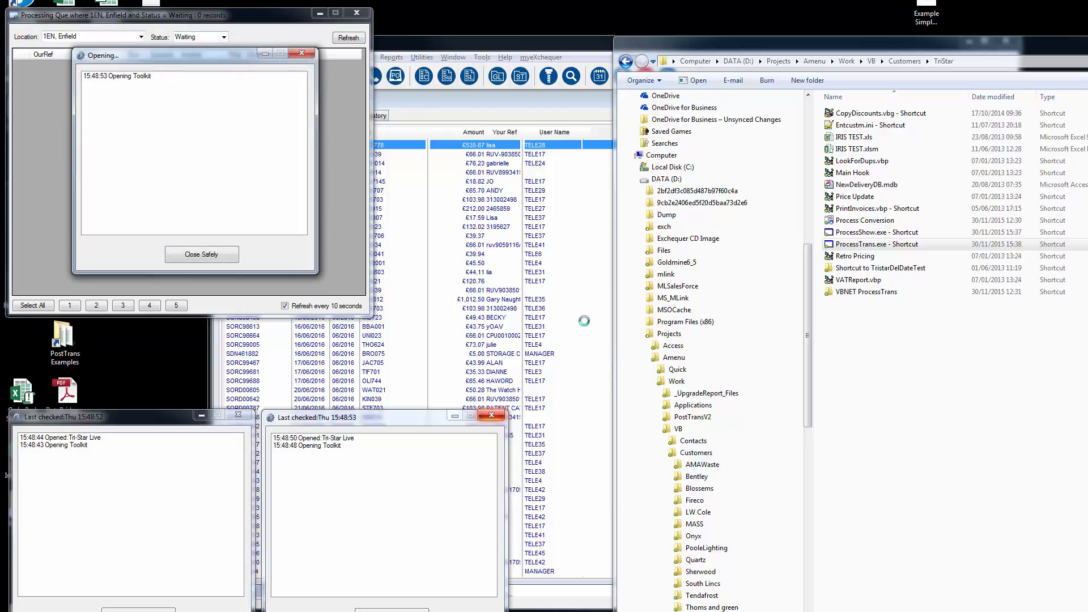
double_click(867, 244)
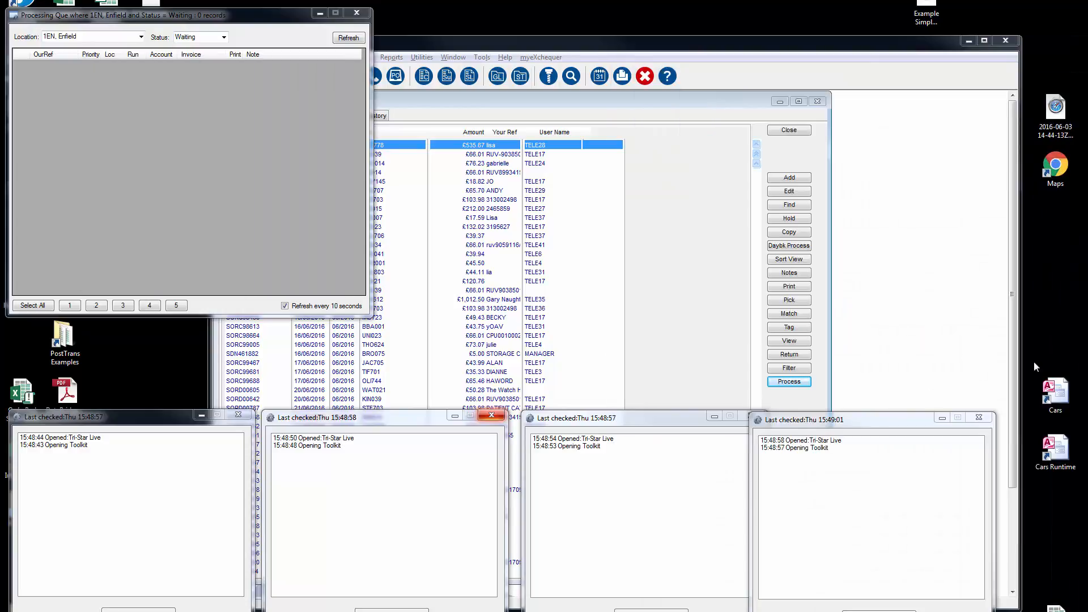
drag(874, 417, 913, 420)
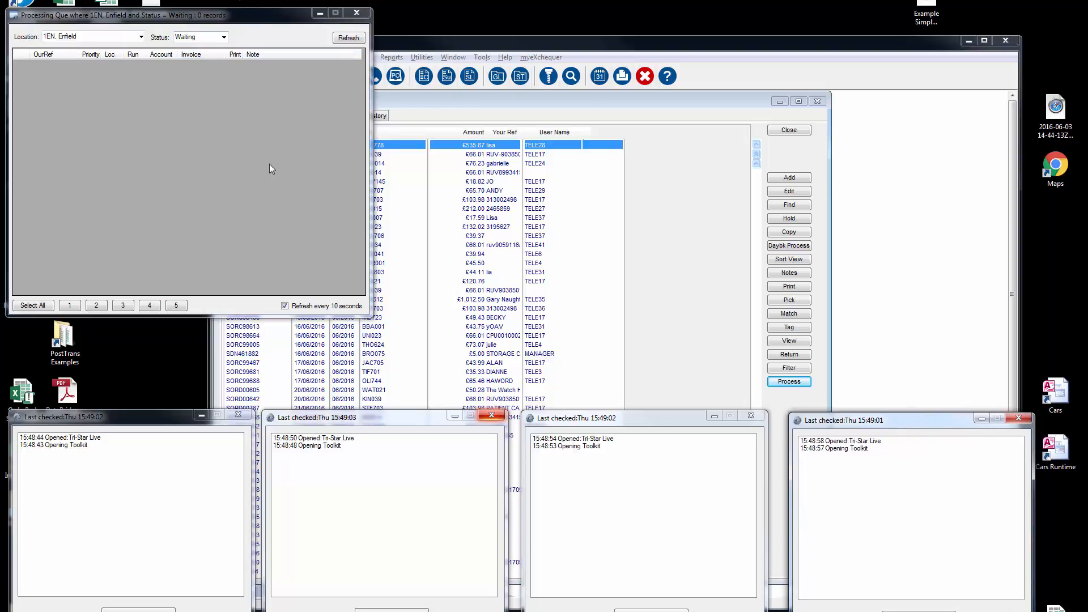
Move the Exchequer window and shorten it and its Sales Transactions list so they sit above the ProcessTrans logs
drag(768, 55, 816, 39)
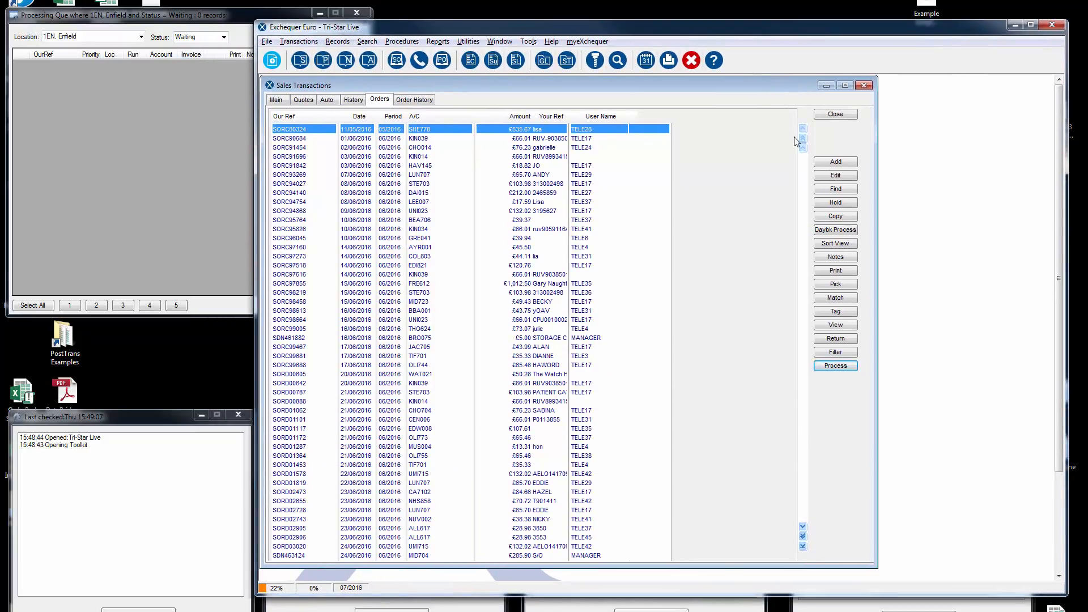
drag(780, 567, 786, 388)
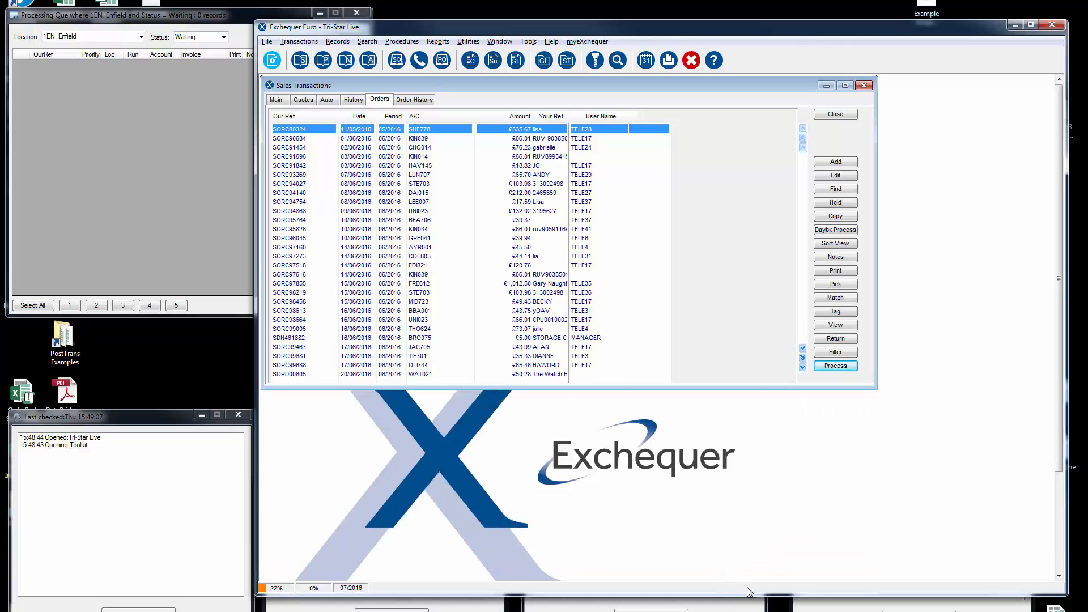
drag(747, 594, 758, 400)
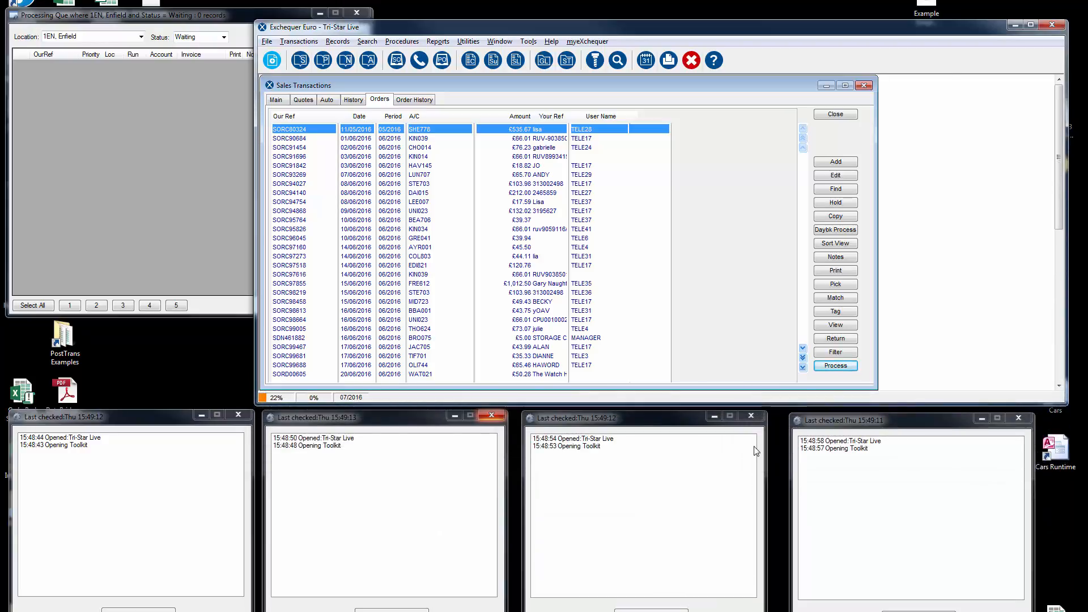
Finalise picking for all delivery runs at 1EN, Enfield up to pick list number 51721 and confirm
click(842, 368)
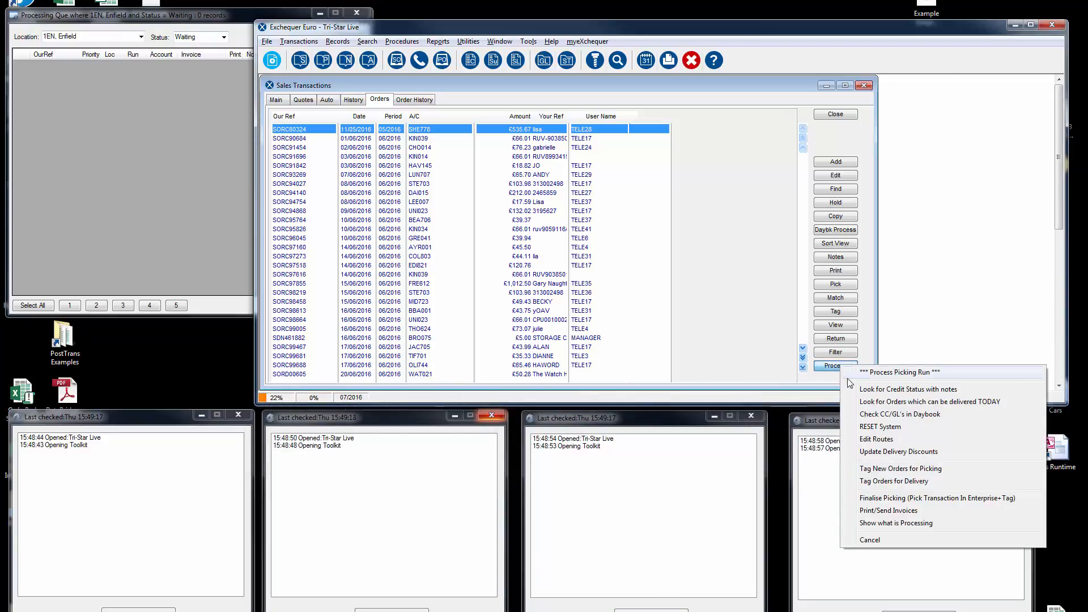
click(883, 502)
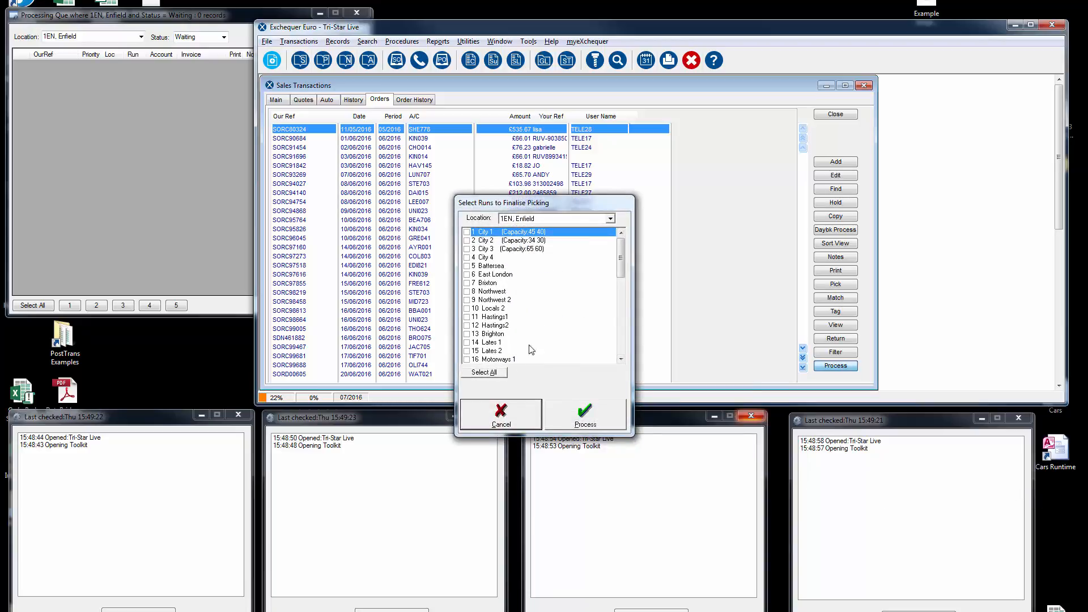
click(485, 373)
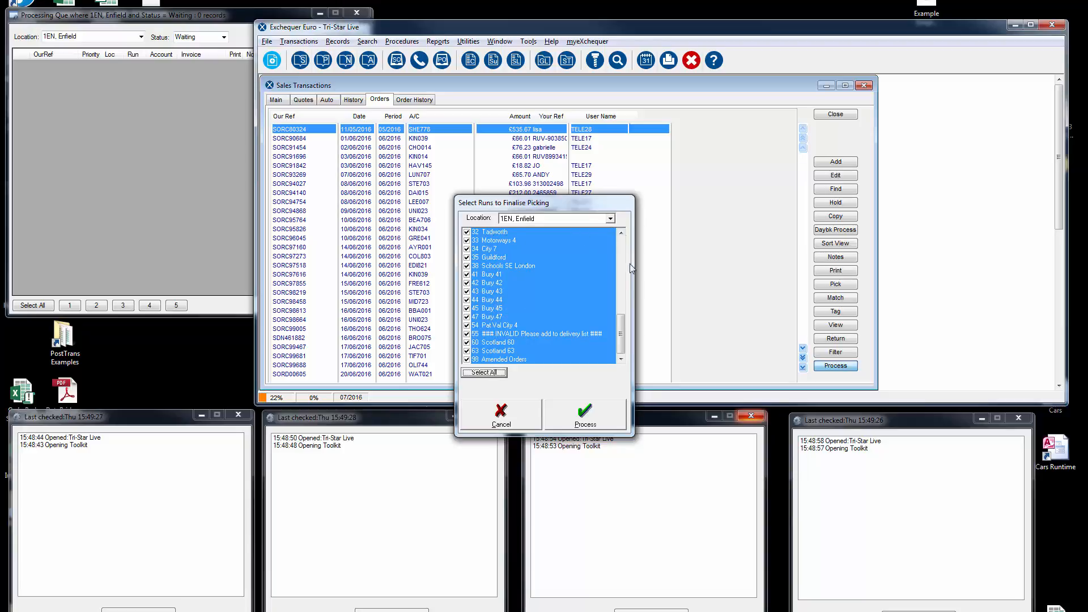
click(586, 417)
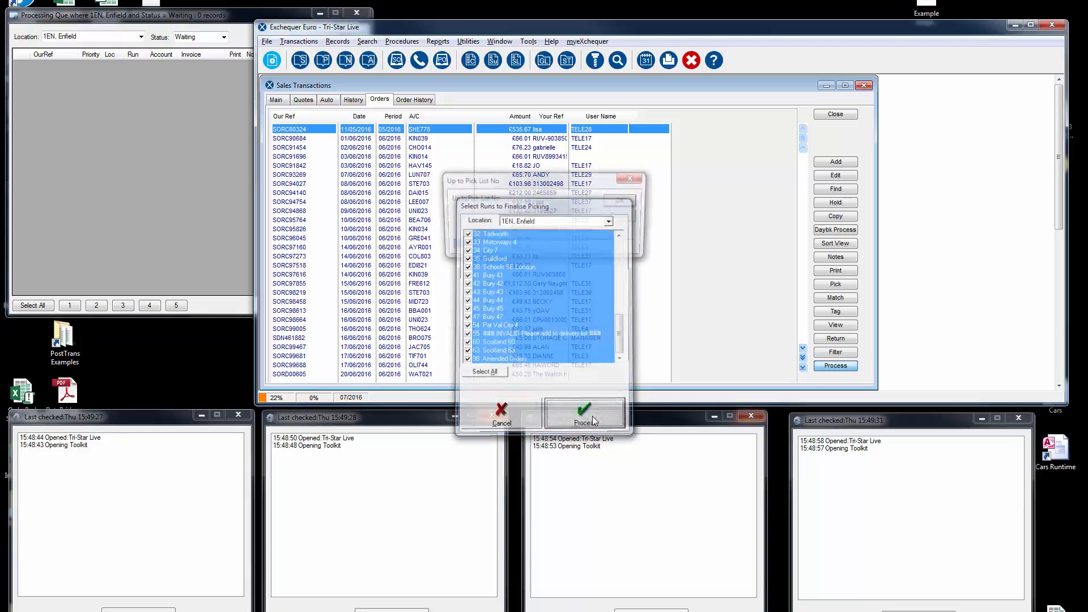
click(626, 203)
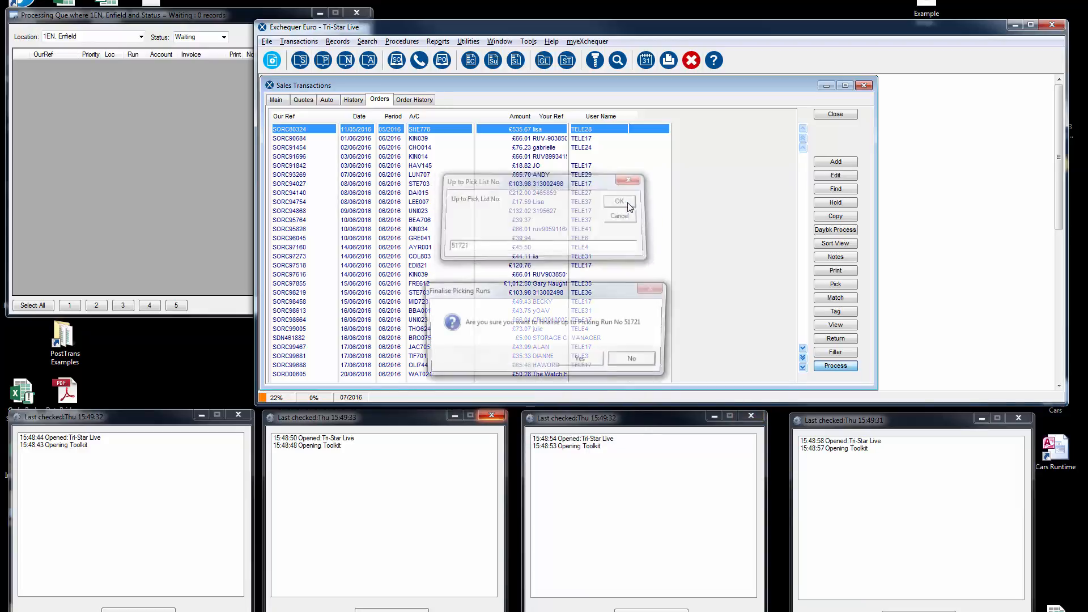
click(581, 360)
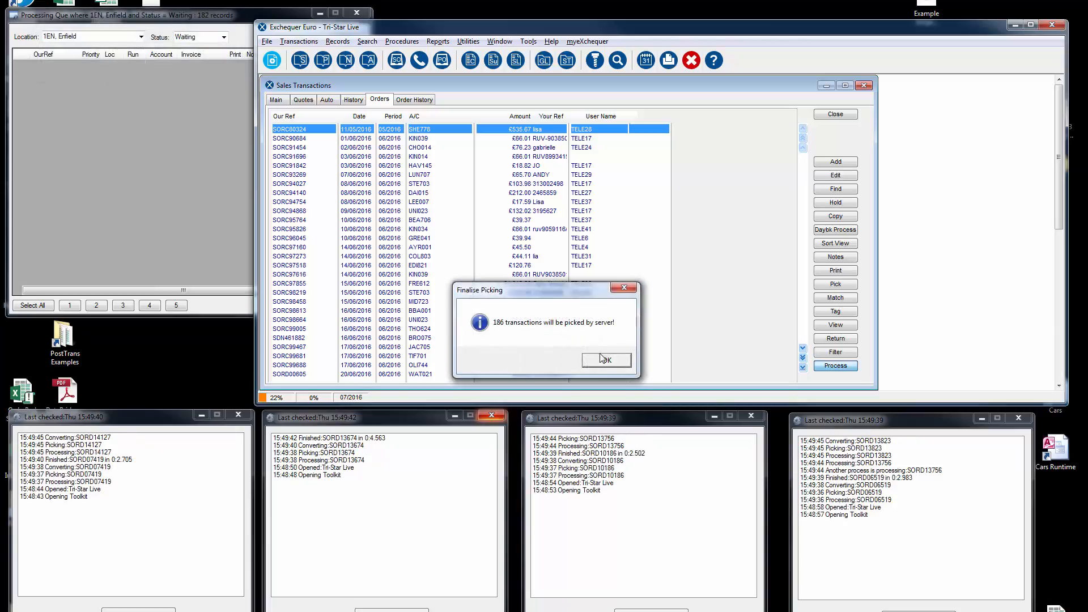
click(603, 360)
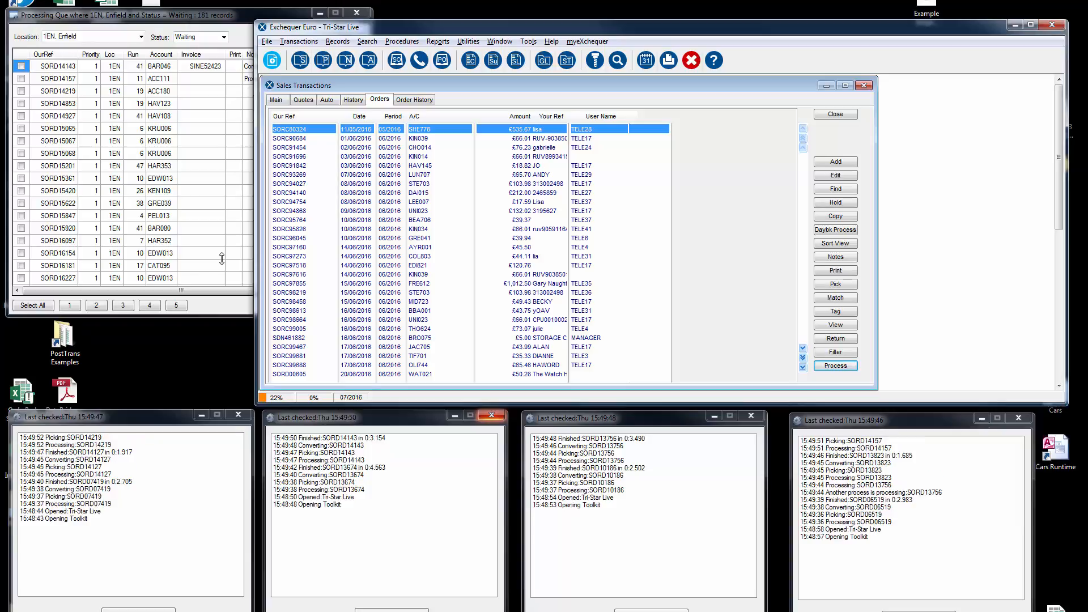
Place the Exchequer window beside the processing queue and show the latest invoices in the Main sales daybook
click(250, 15)
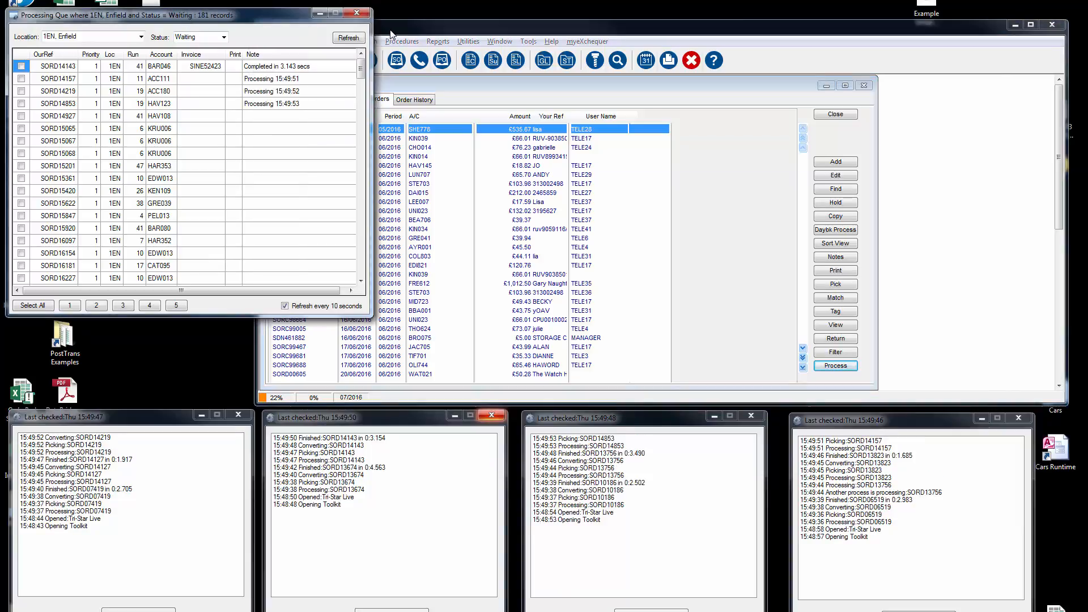
drag(409, 31, 552, 22)
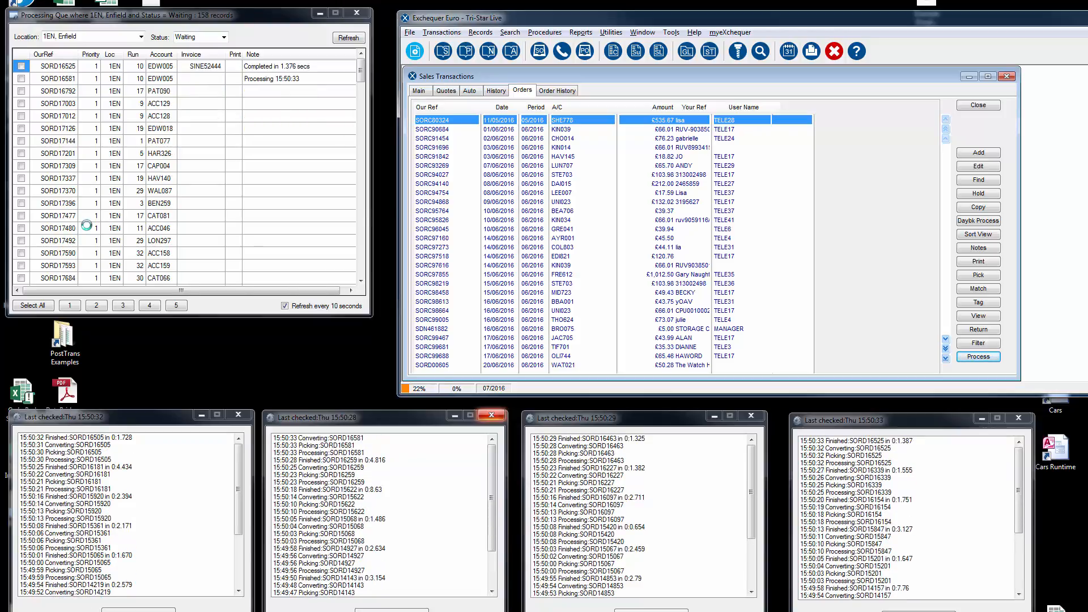
click(418, 91)
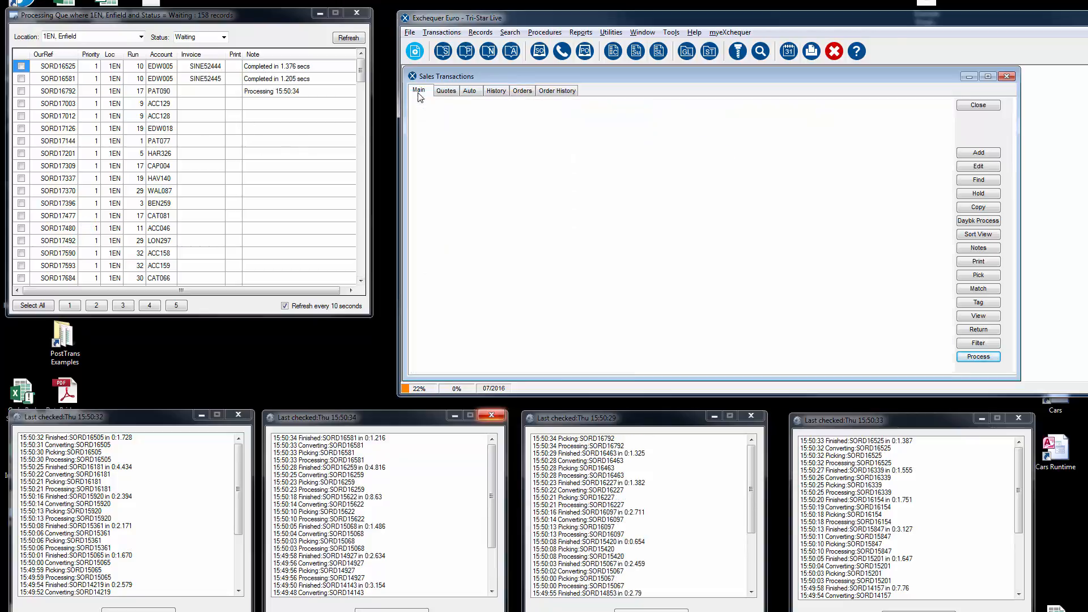
click(945, 358)
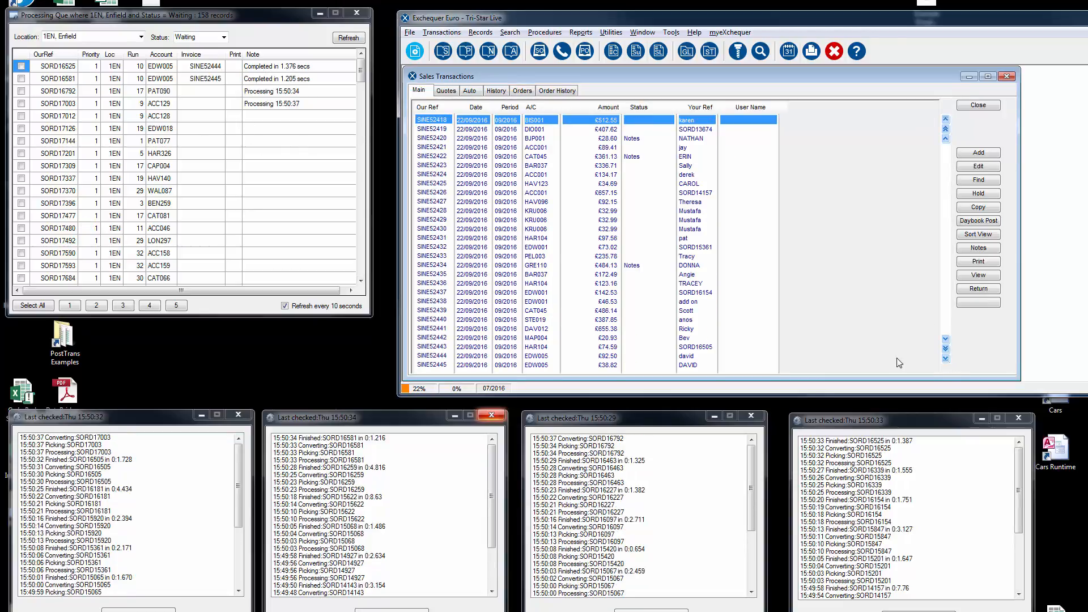
click(647, 365)
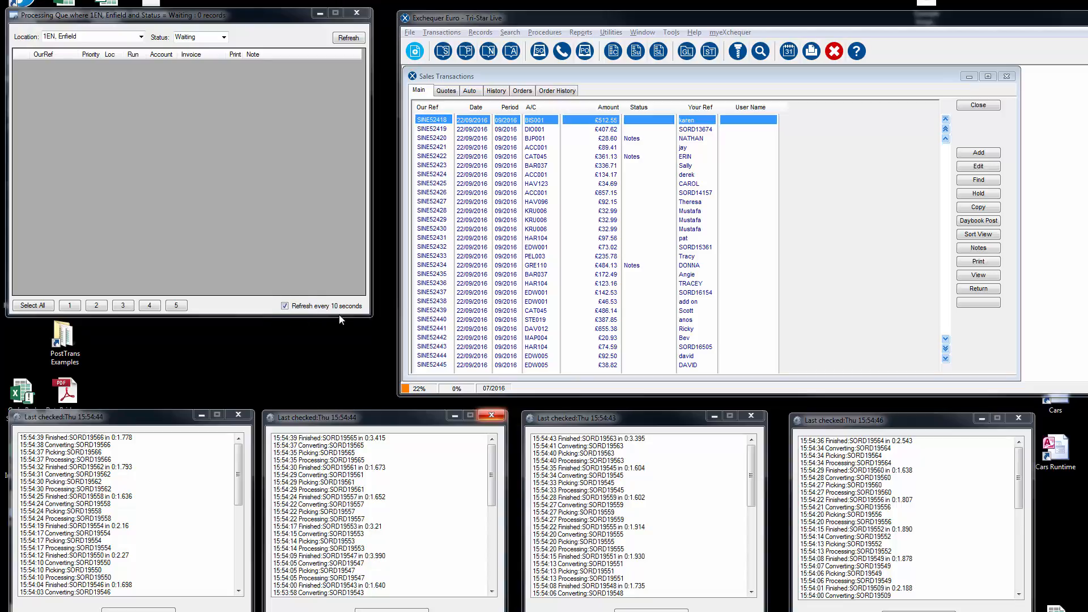
Filter the Enfield processing queue by Processed status and look through its entries, finishing with the Not Printed filter
click(225, 38)
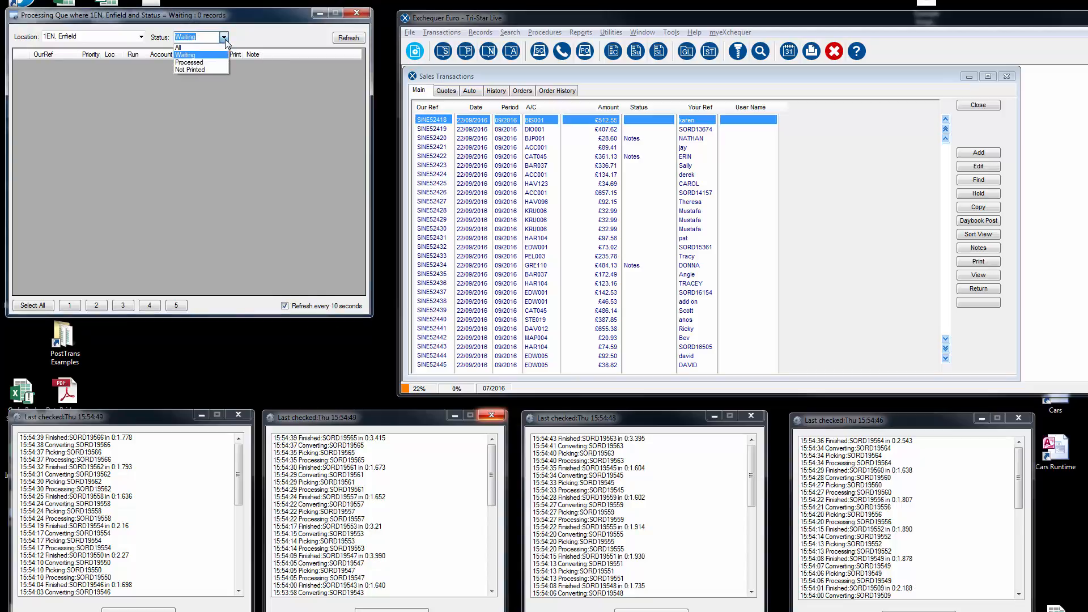
click(190, 63)
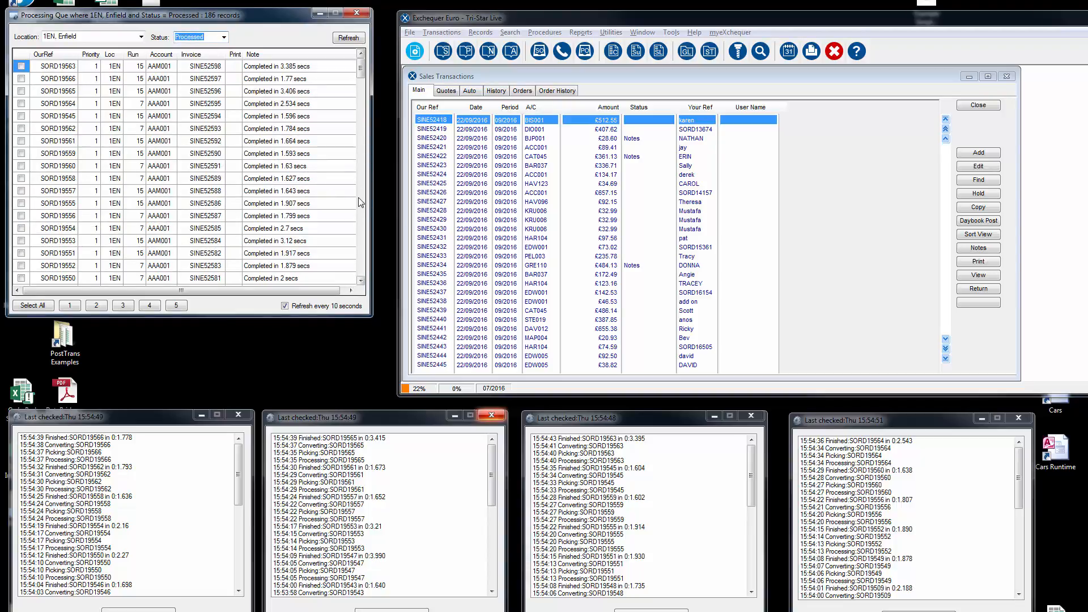
click(360, 214)
click(360, 215)
click(360, 214)
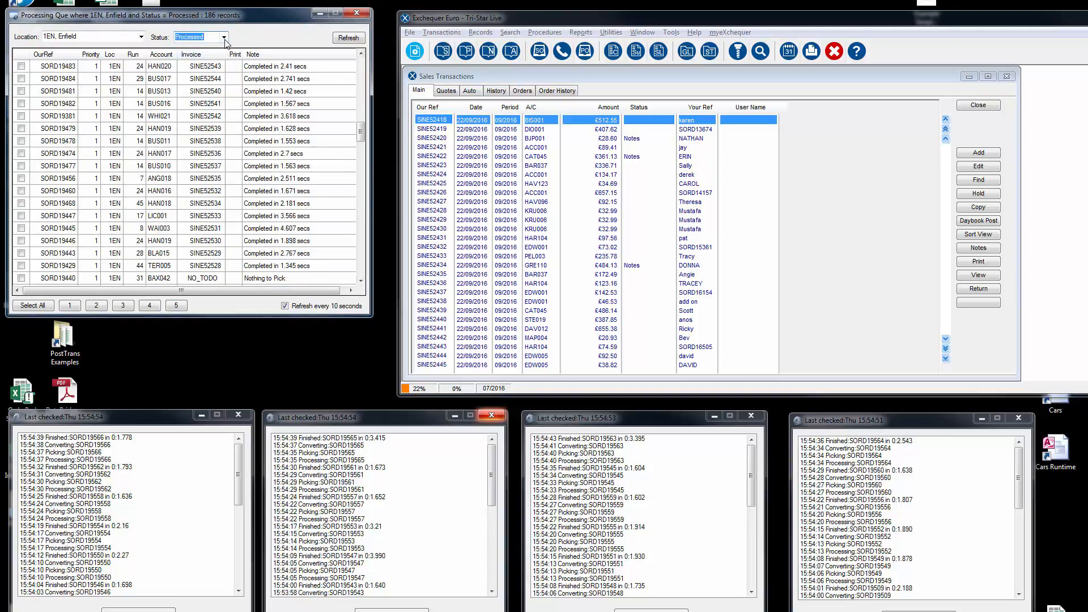
click(224, 38)
click(189, 69)
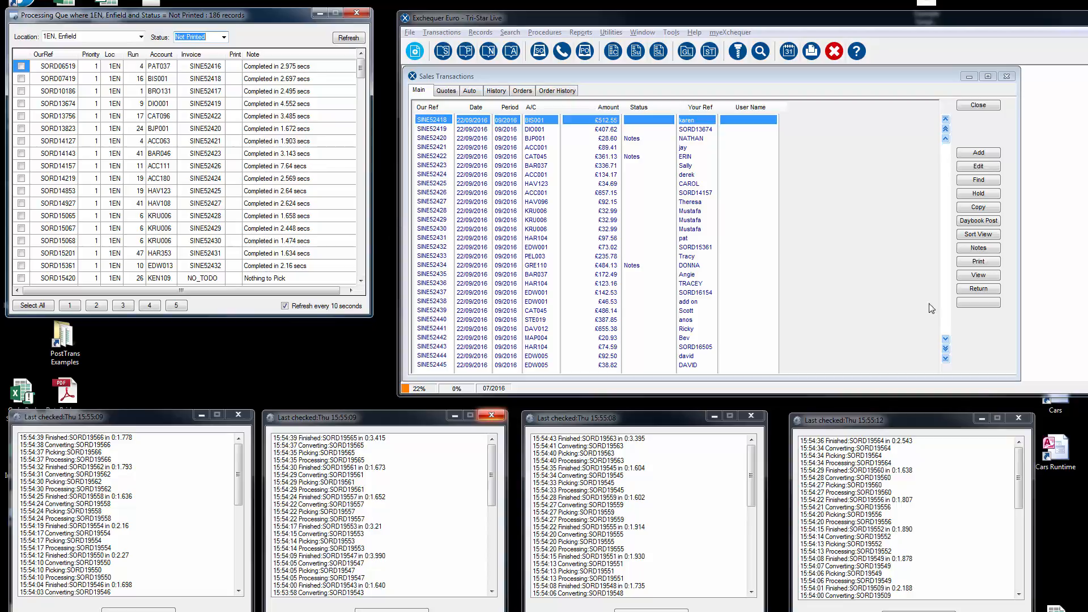
Page down through the Main sales daybook to the newest invoices
click(945, 350)
click(944, 349)
click(945, 350)
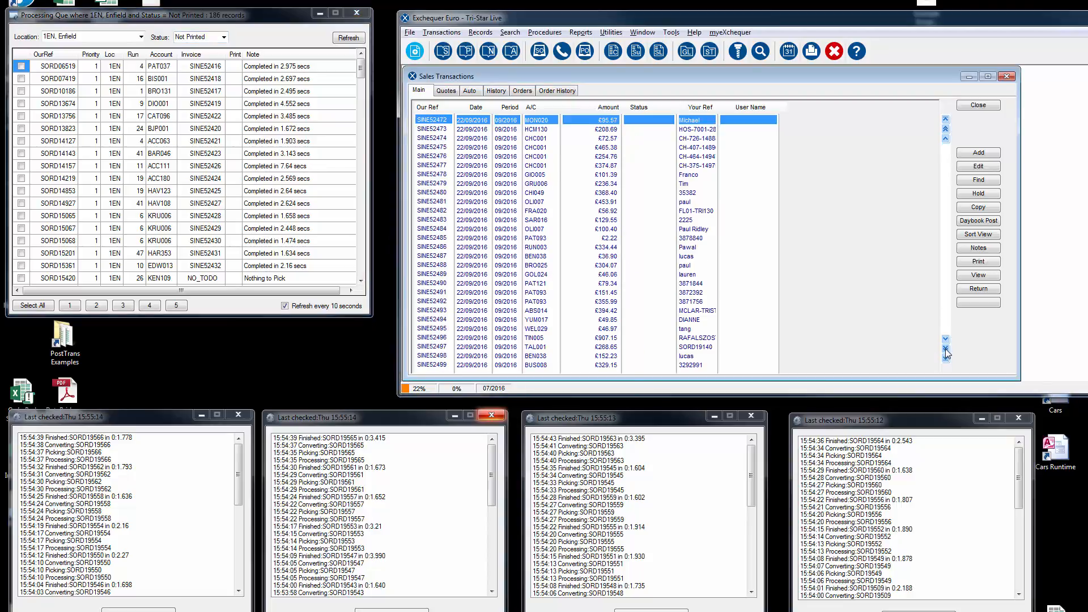
click(945, 349)
scroll(767, 336, down, 10)
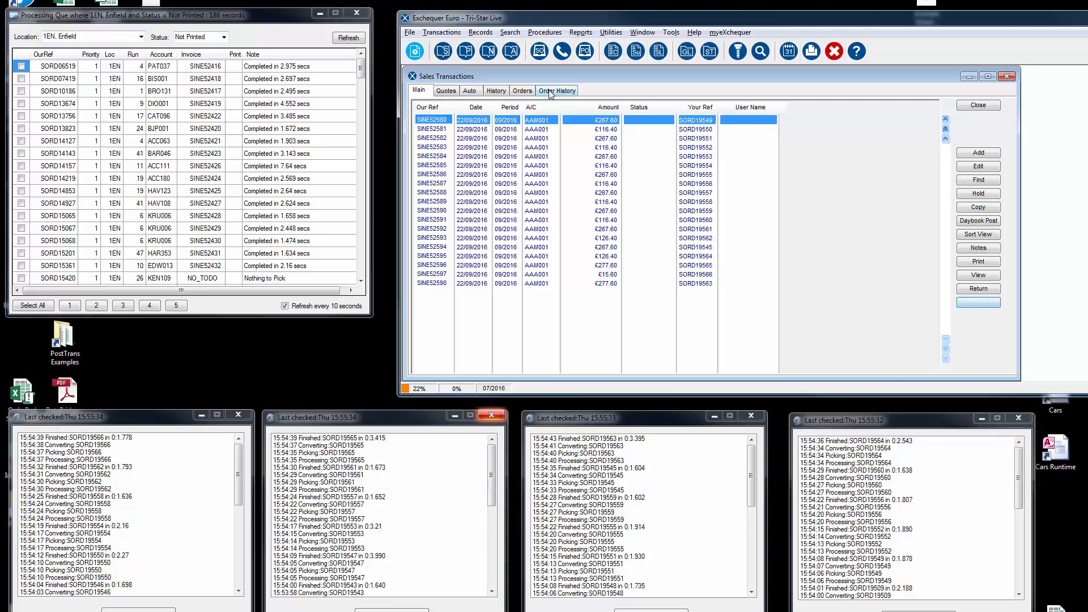
Launch Print/Send Invoices for the picking run from the sales Orders list and dismiss the file error and blocked-application messages
click(521, 91)
click(985, 360)
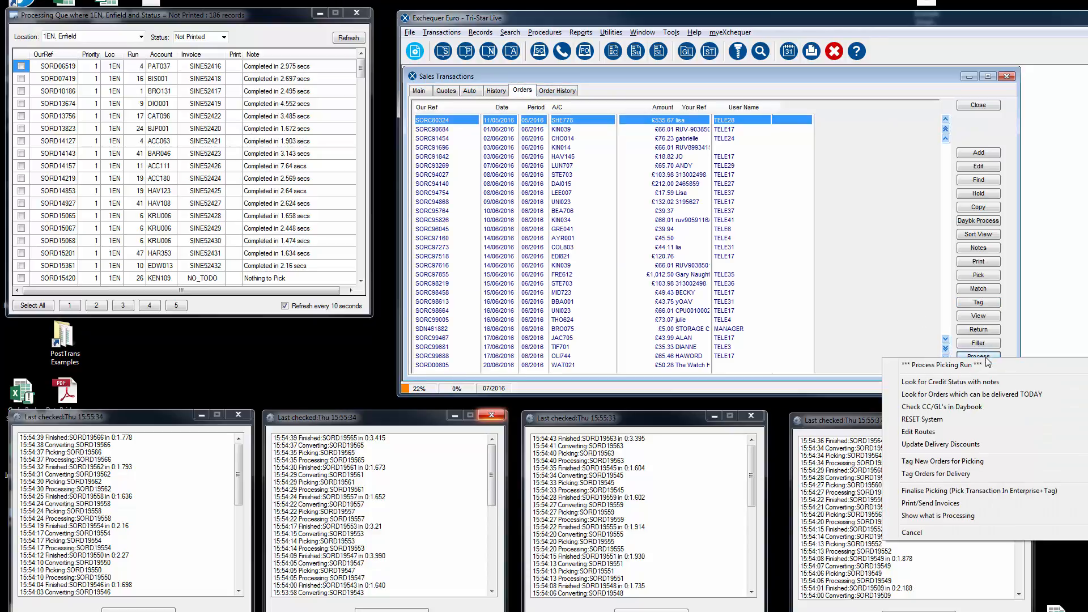
click(944, 504)
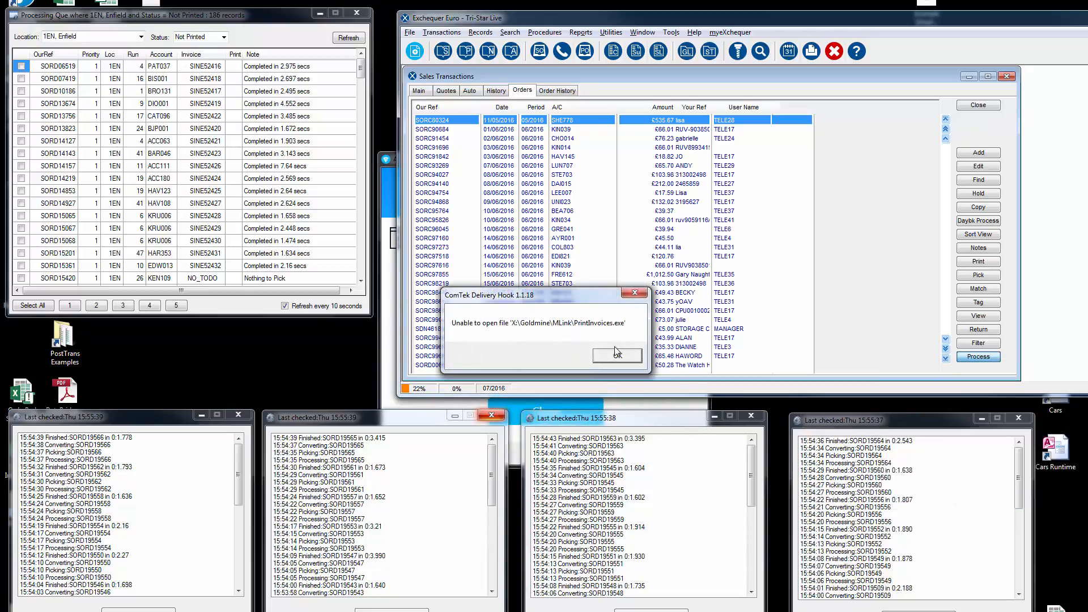
click(615, 357)
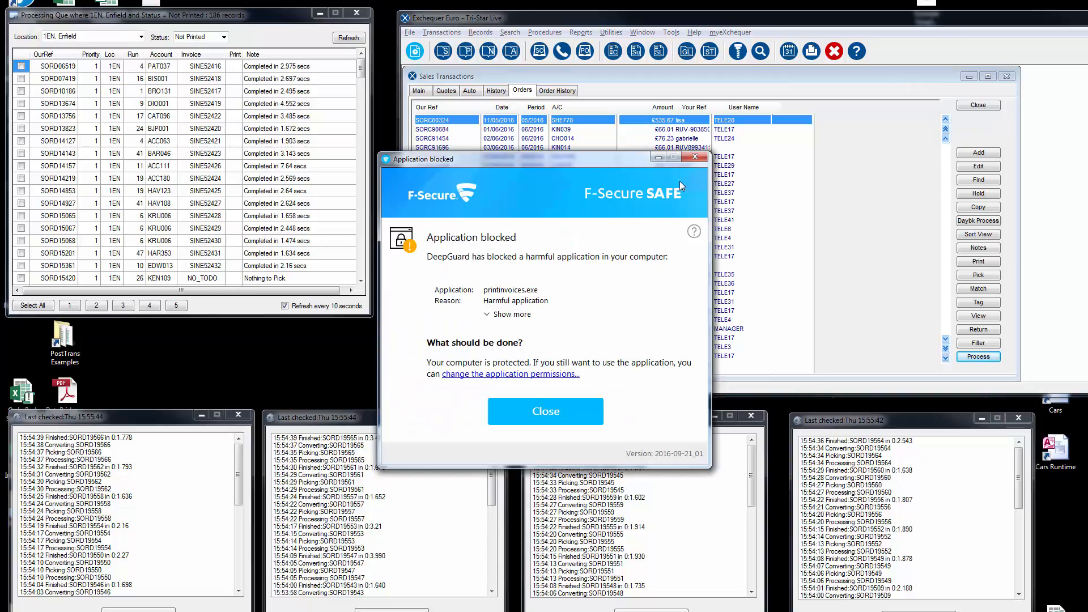
click(595, 409)
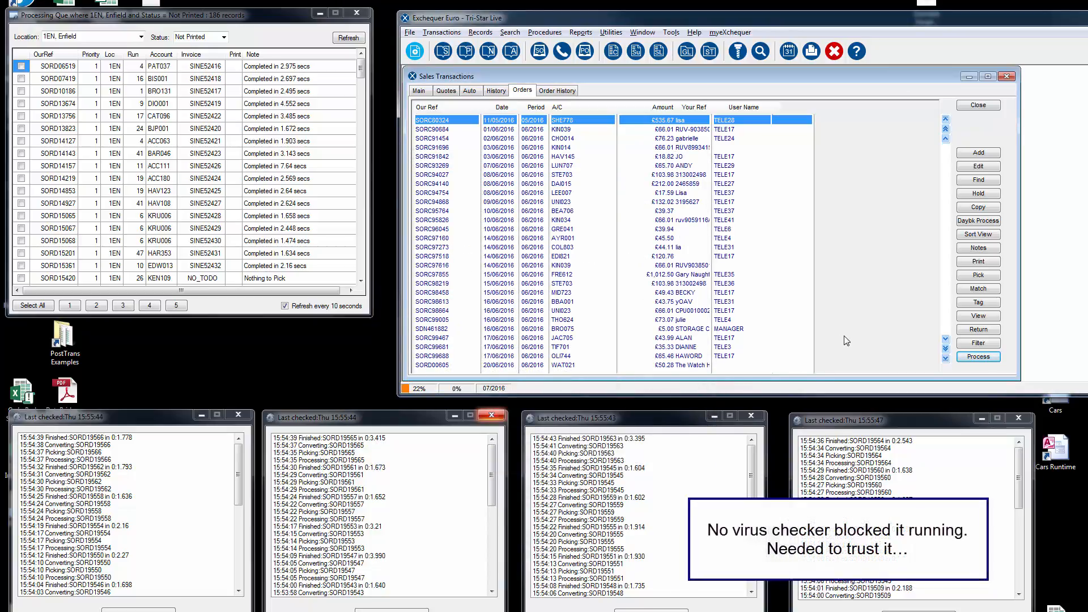
key(alt+Tab)
key(alt+Tab)
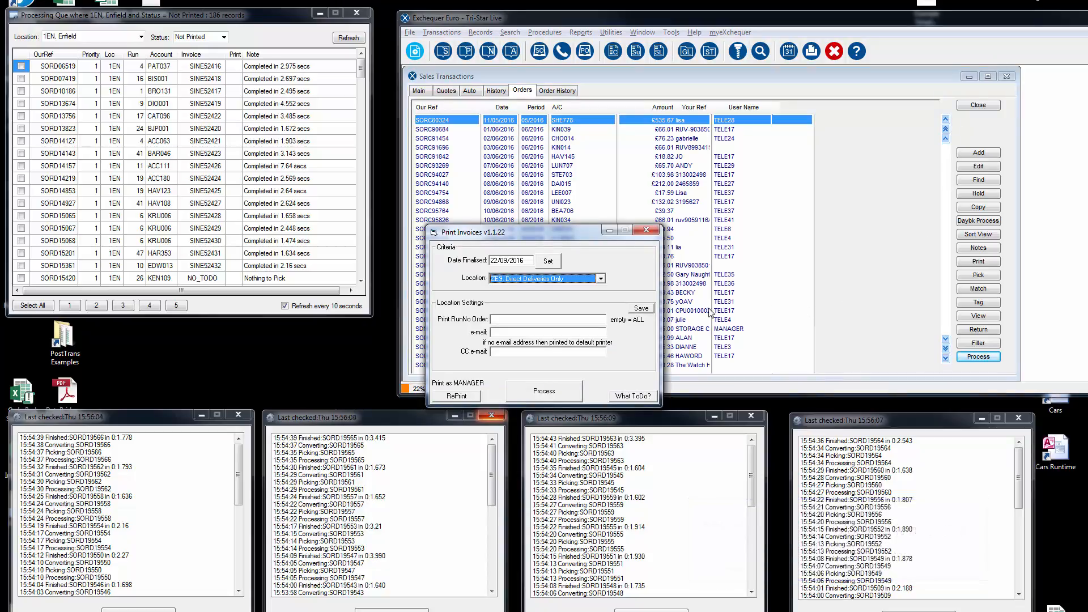
Close the ProcessTrans log windows and reposition the Print Invoices window
click(1018, 418)
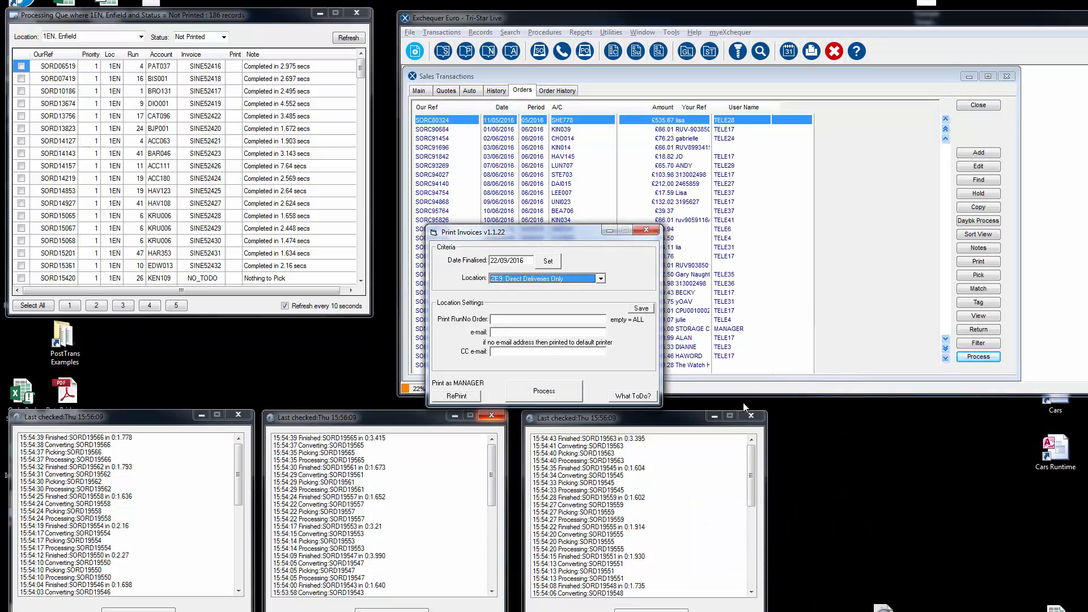
click(492, 416)
click(239, 415)
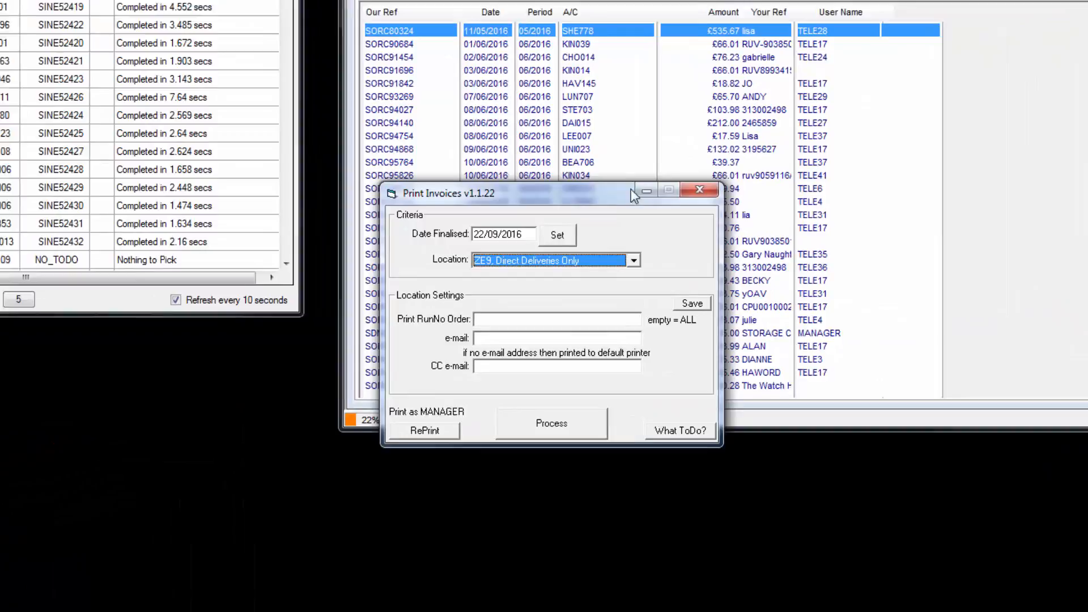
drag(575, 233, 582, 220)
drag(625, 157, 612, 170)
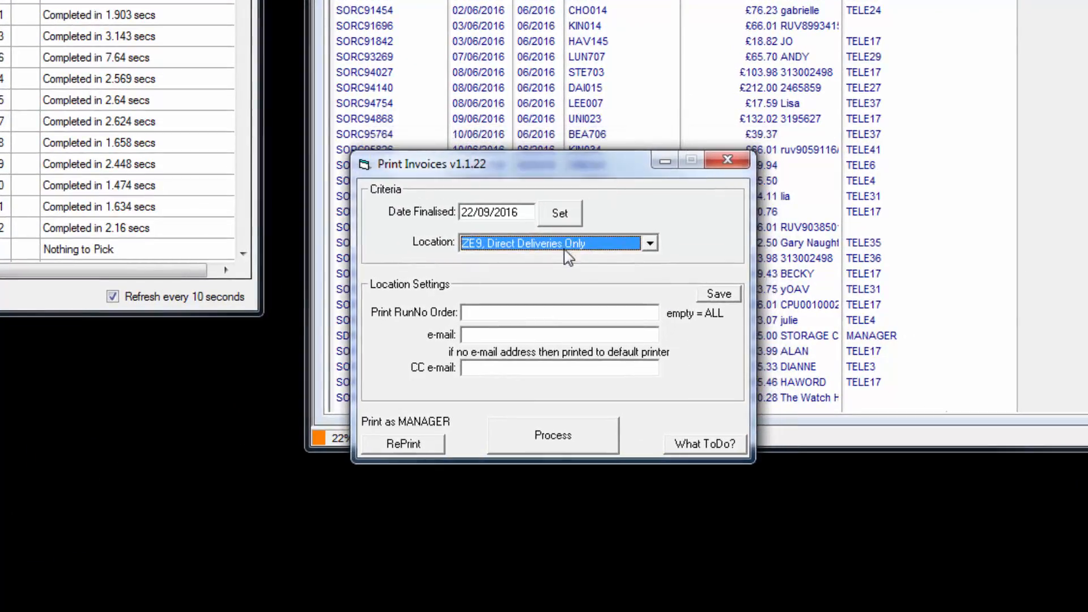
Set the Print Invoices location to 1EN, Enfield
click(647, 248)
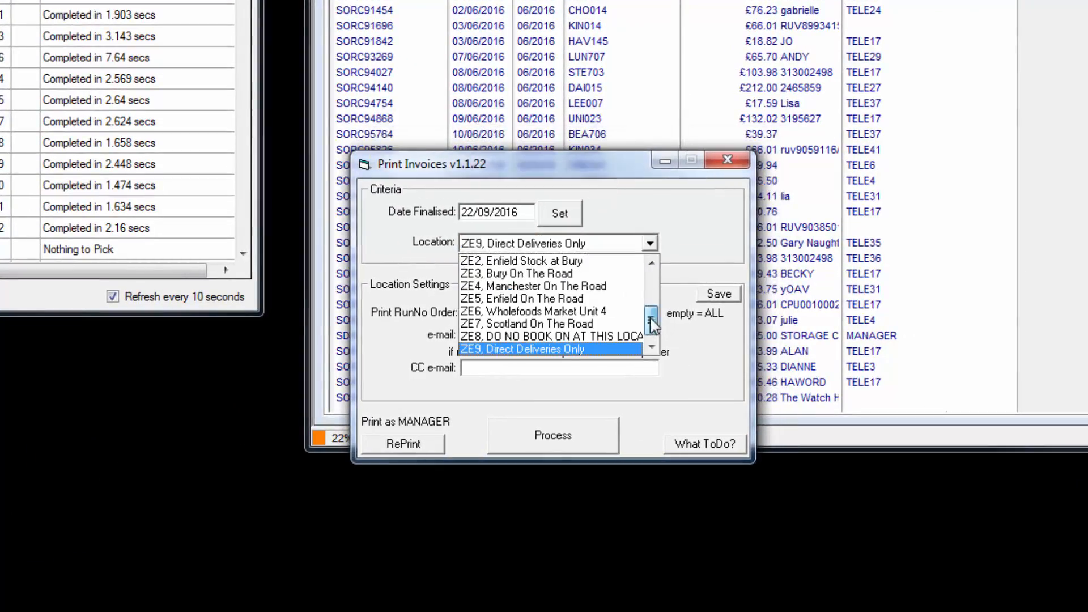
drag(651, 336, 652, 285)
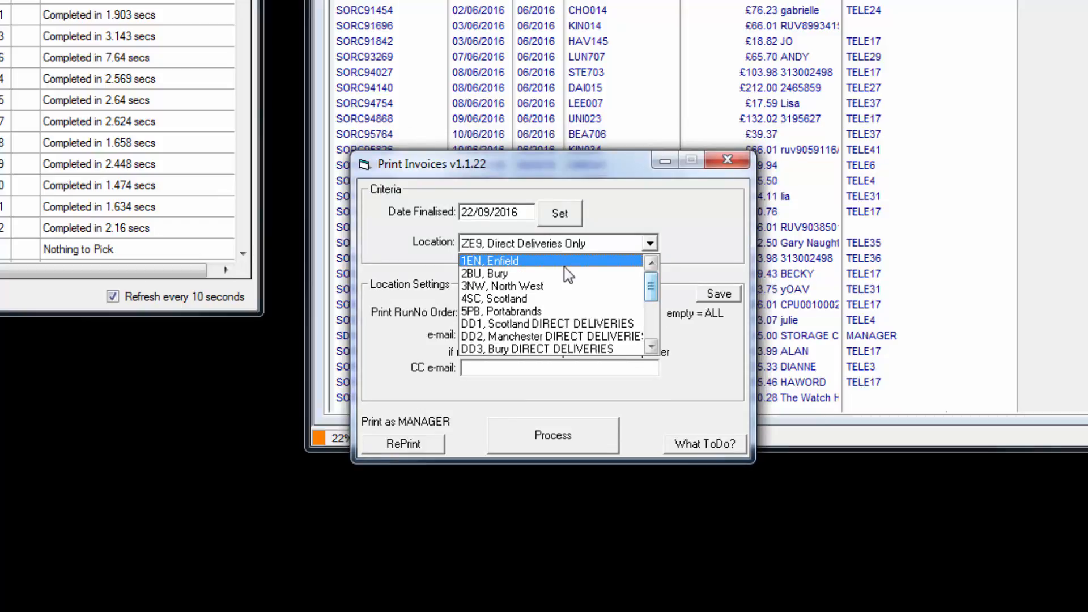
click(568, 276)
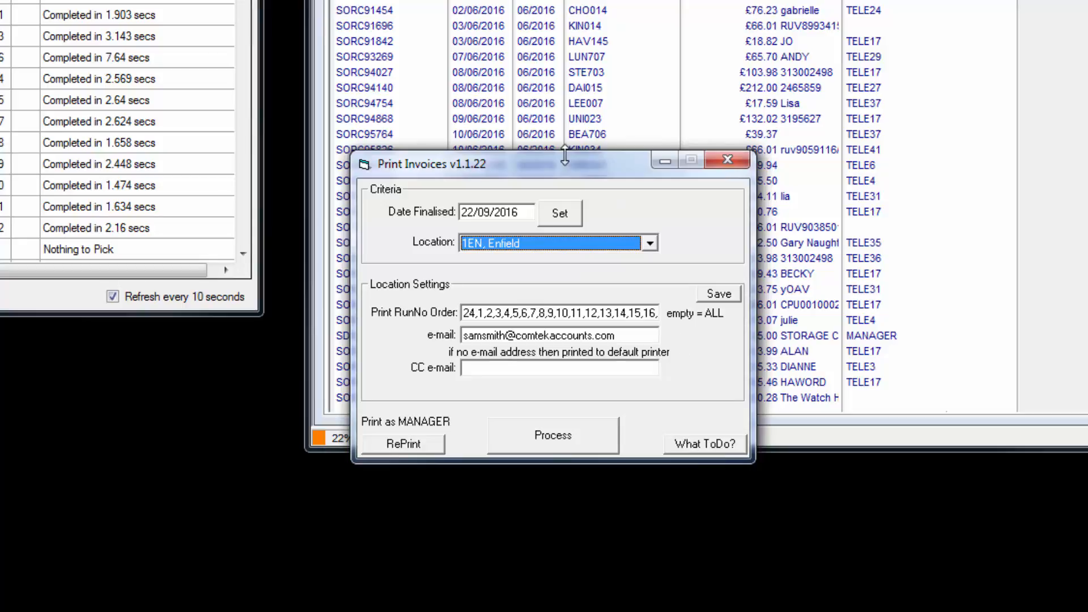
Check the saved print settings for 2BU, Bury and 5PB, Portabrands, and return the location to 1EN, Enfield
drag(569, 174, 596, 194)
click(577, 268)
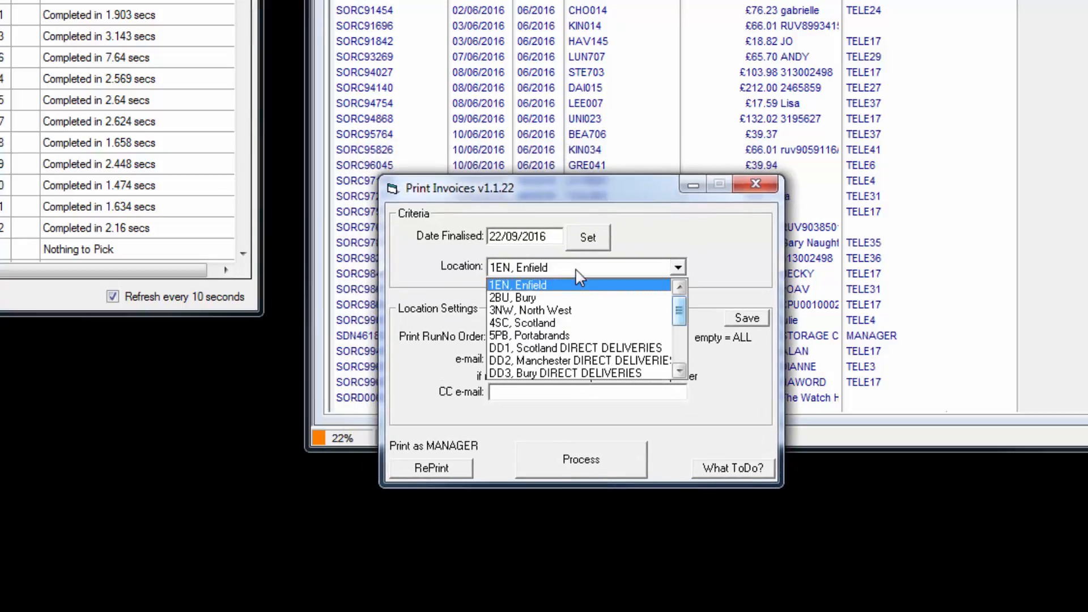
click(573, 299)
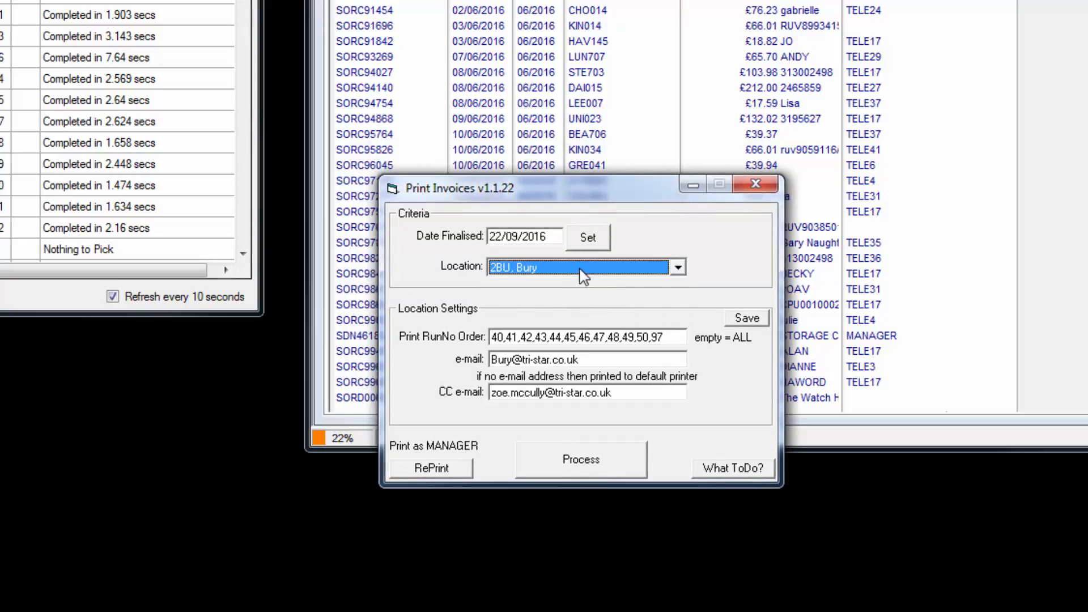
click(584, 271)
click(564, 322)
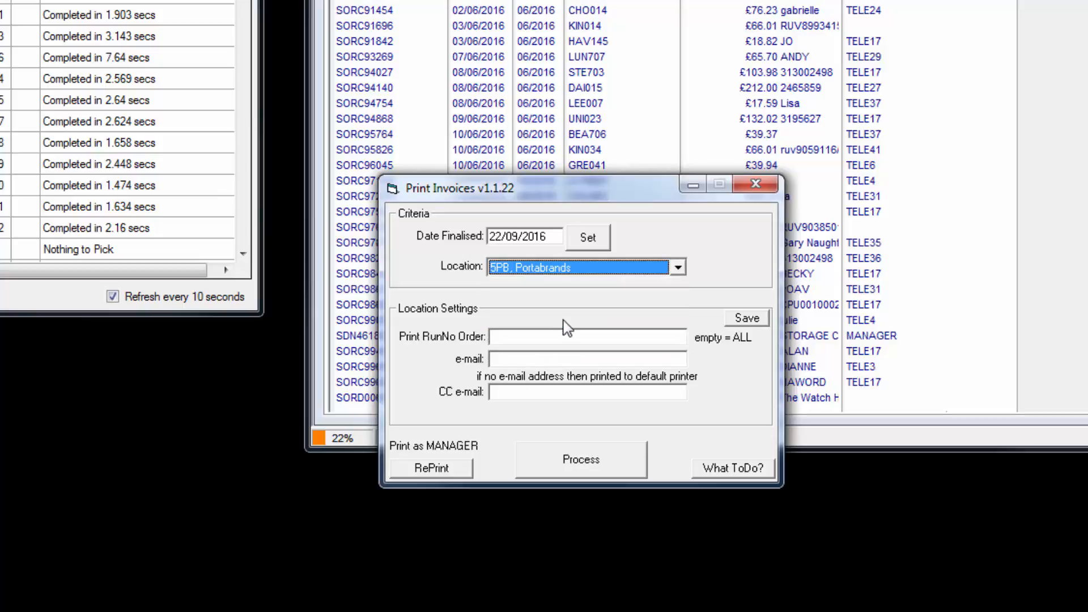
click(576, 274)
scroll(584, 292, up, 2)
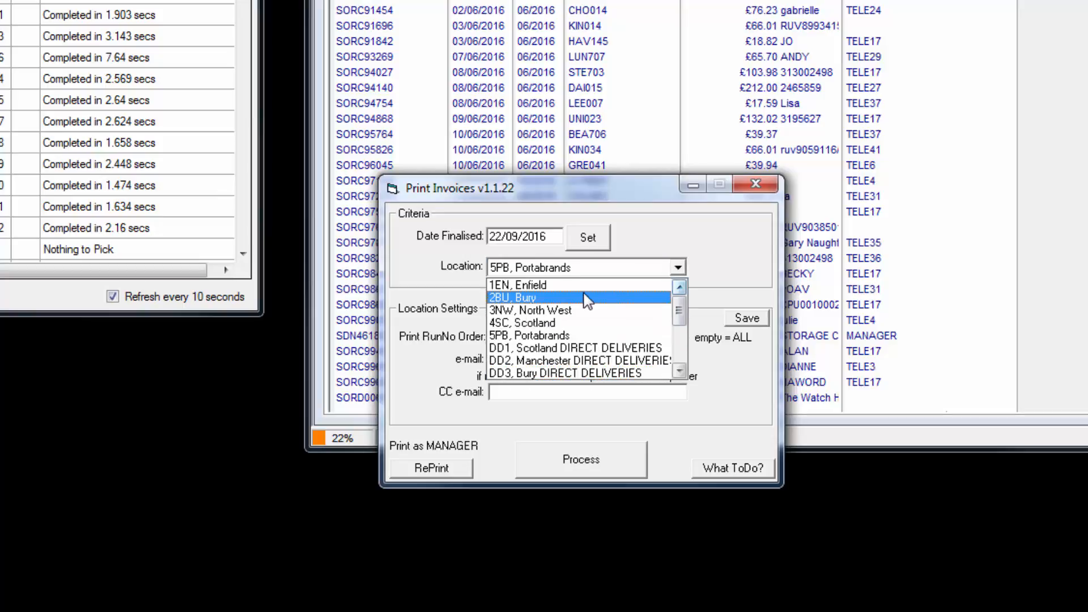
click(585, 293)
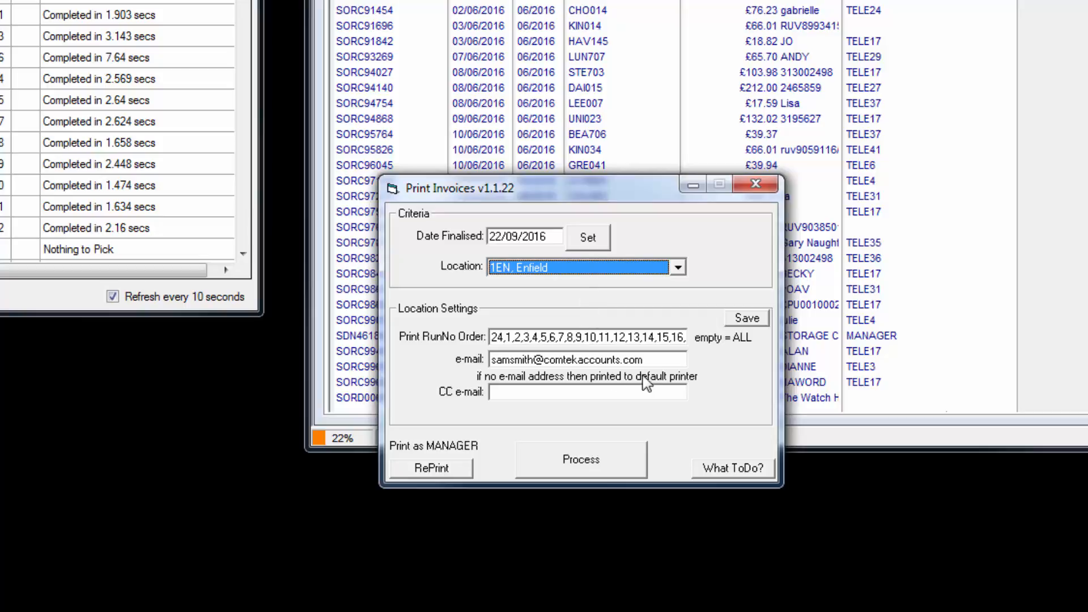
Set the Print RunNo Order to 7 for Enfield, keep the existing e-mail recipient, and process the invoices
click(647, 362)
drag(647, 362, 470, 366)
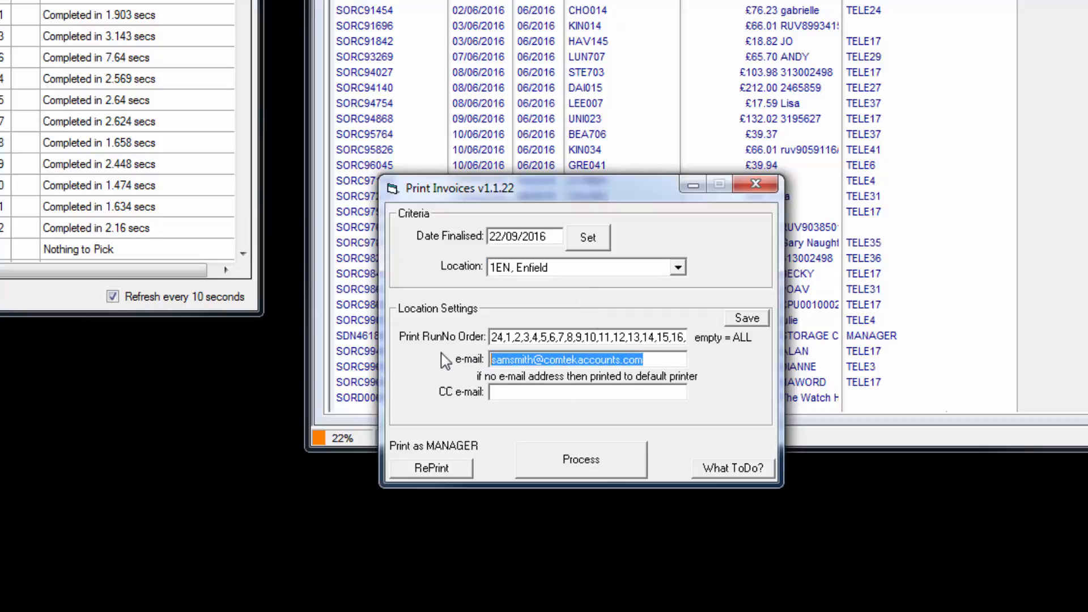
click(494, 338)
drag(494, 339, 737, 335)
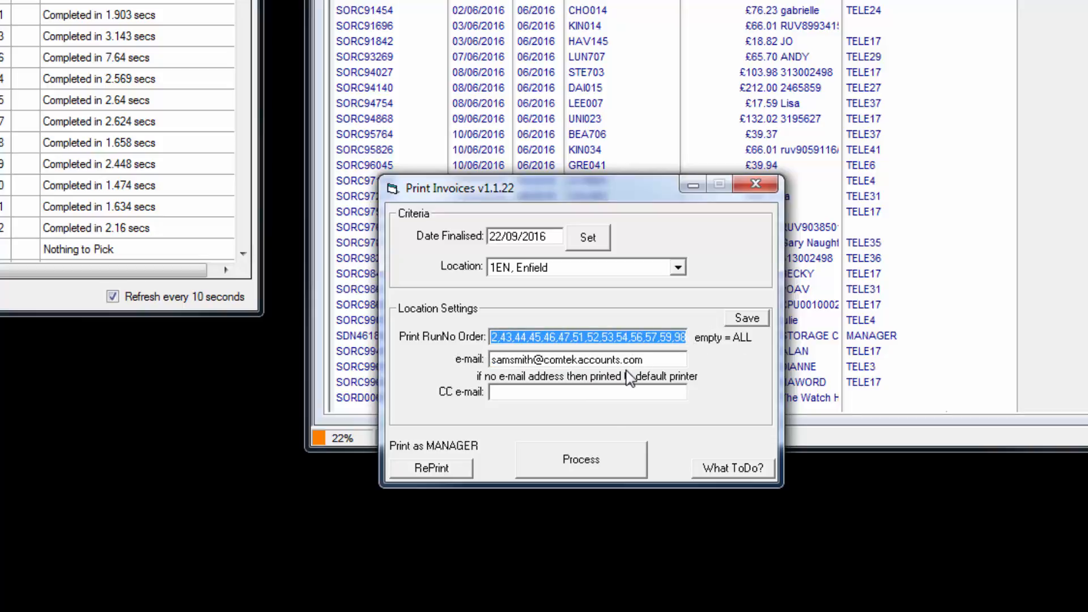
text(7)
click(648, 359)
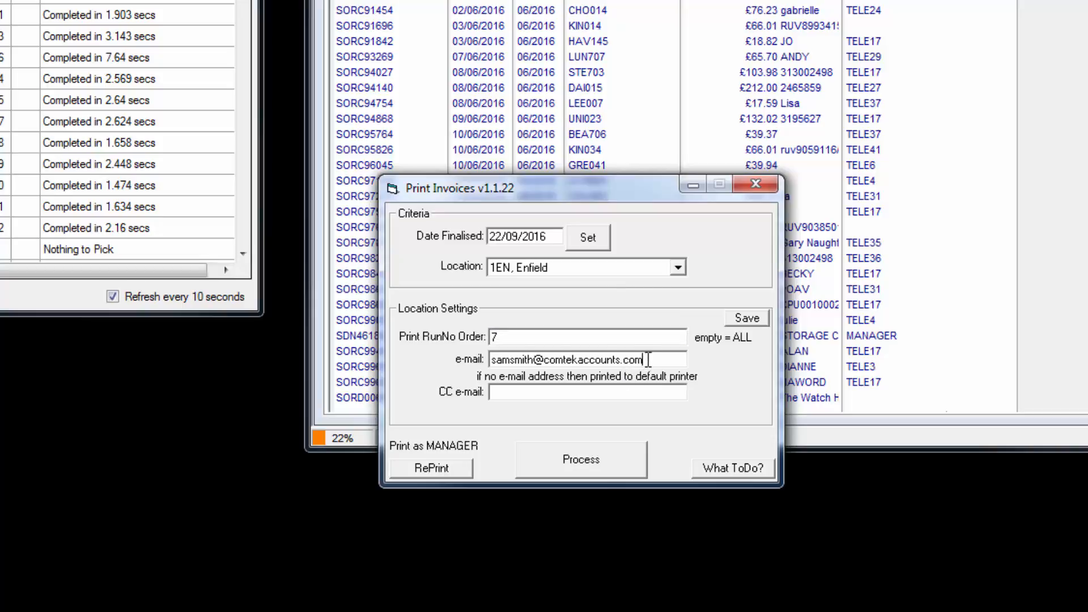
drag(648, 359, 464, 352)
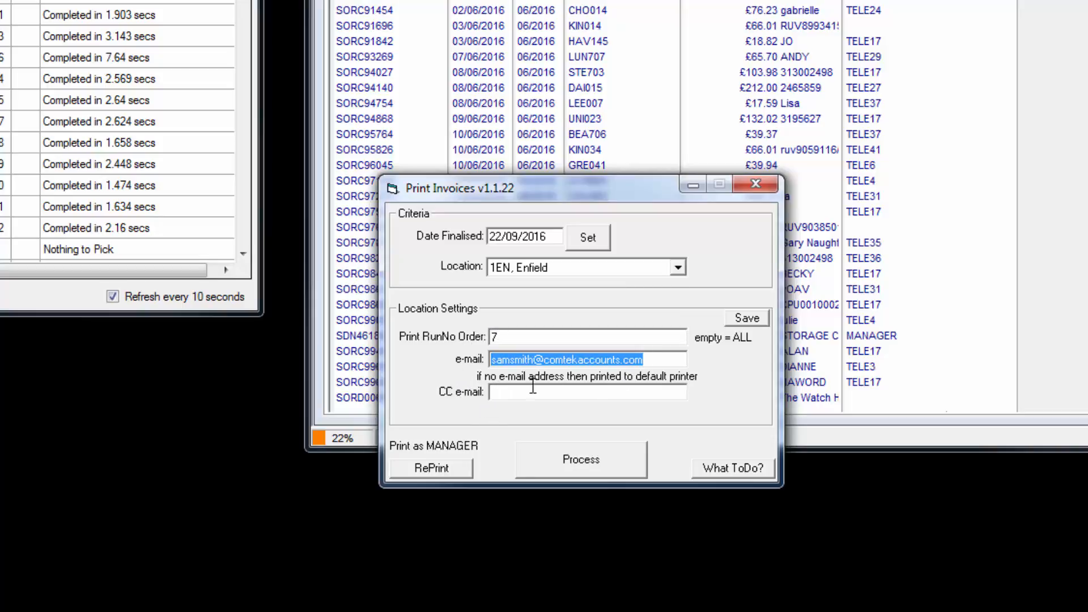
click(602, 392)
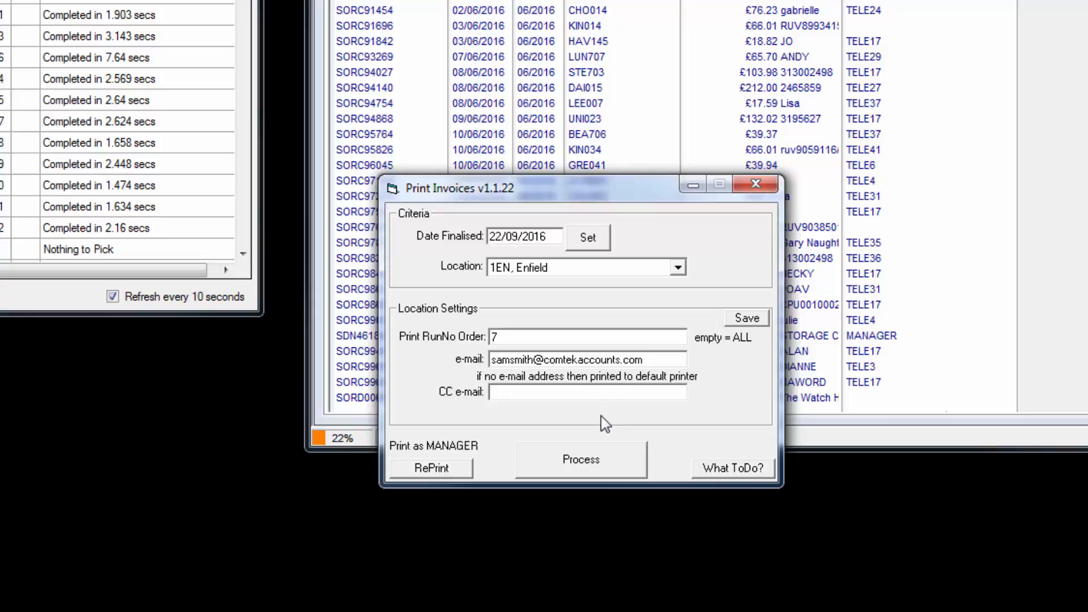
click(588, 468)
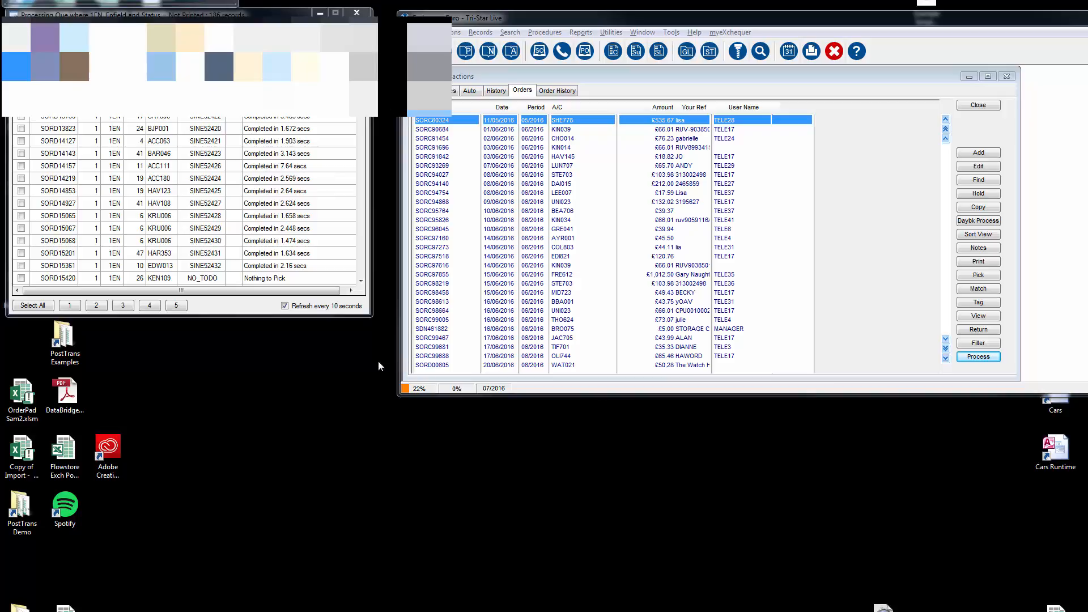
Move the DONE_1EN_20160922_1557.txt report into view, and switch to Outlook and bring its window onto this screen
drag(0, 184, 606, 119)
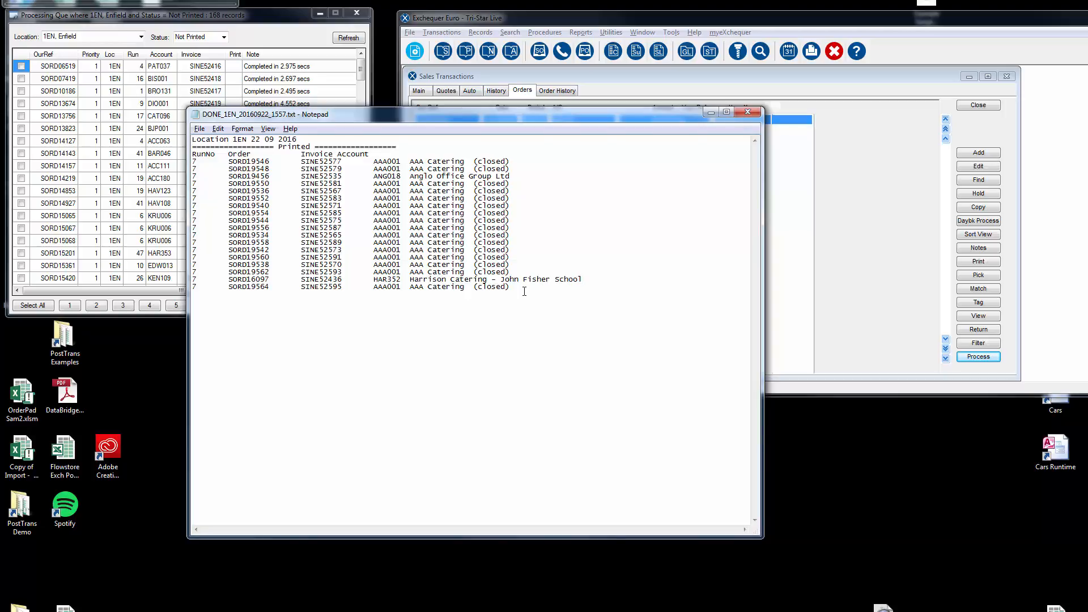
key(alt+Tab)
key(alt+Tab)
key(alt+Tab)
key(alt+Tab)
key(alt+Tab)
key(alt+Tab)
key(alt+Tab)
key(alt+Tab)
key(alt+Tab)
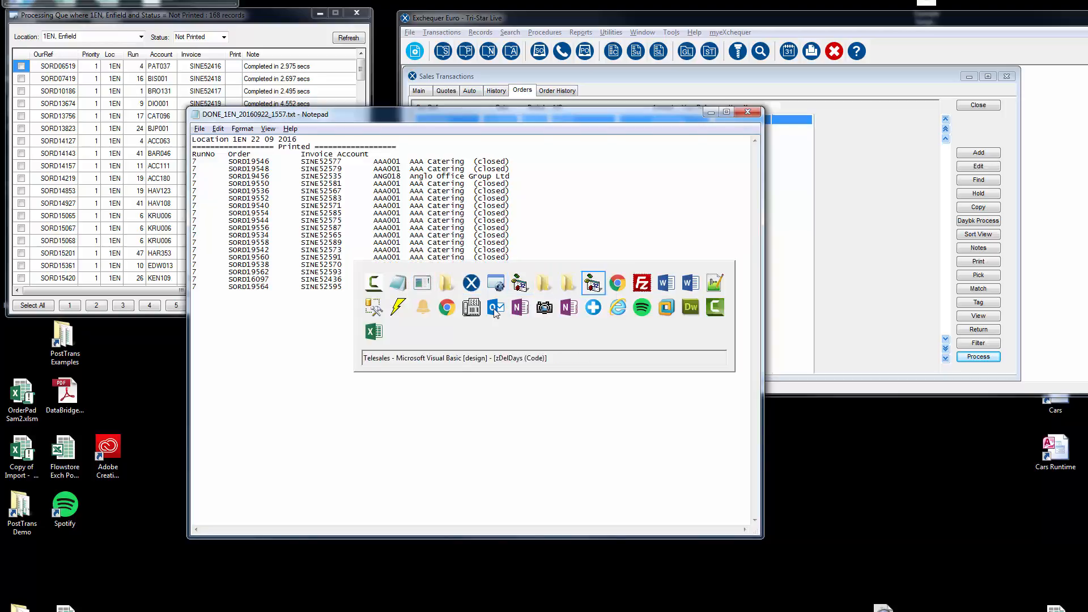
key(alt+Tab)
key(alt+Tab)
key(alt+Tab)
key(alt+Tab)
key(alt+Tab)
key(alt+Tab)
key(alt+Tab)
key(alt+Tab)
key(alt+Tab)
key(alt+Tab)
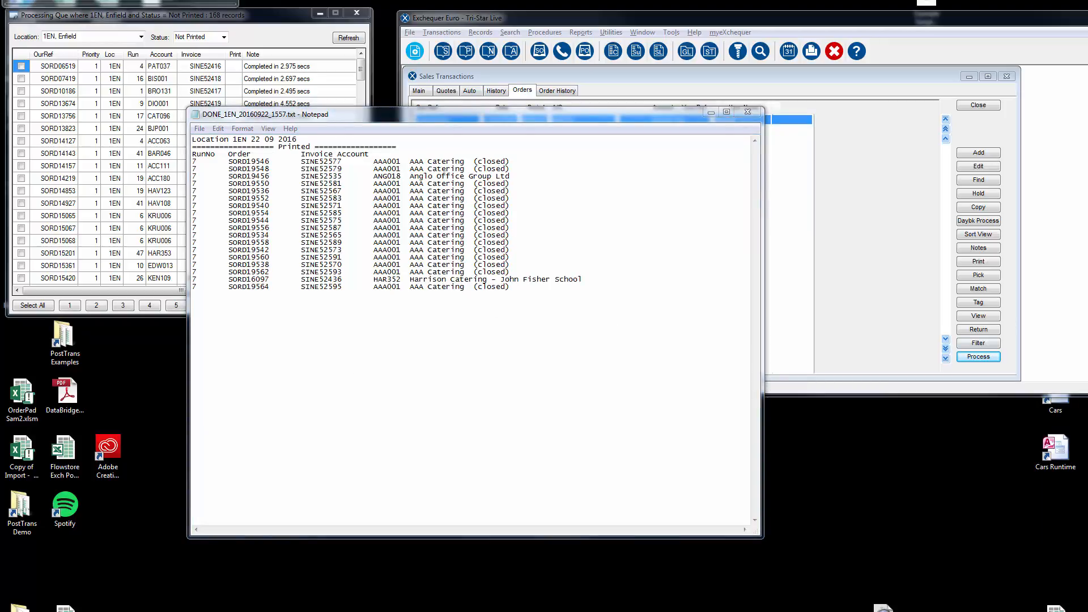
drag(1087, 430, 406, 57)
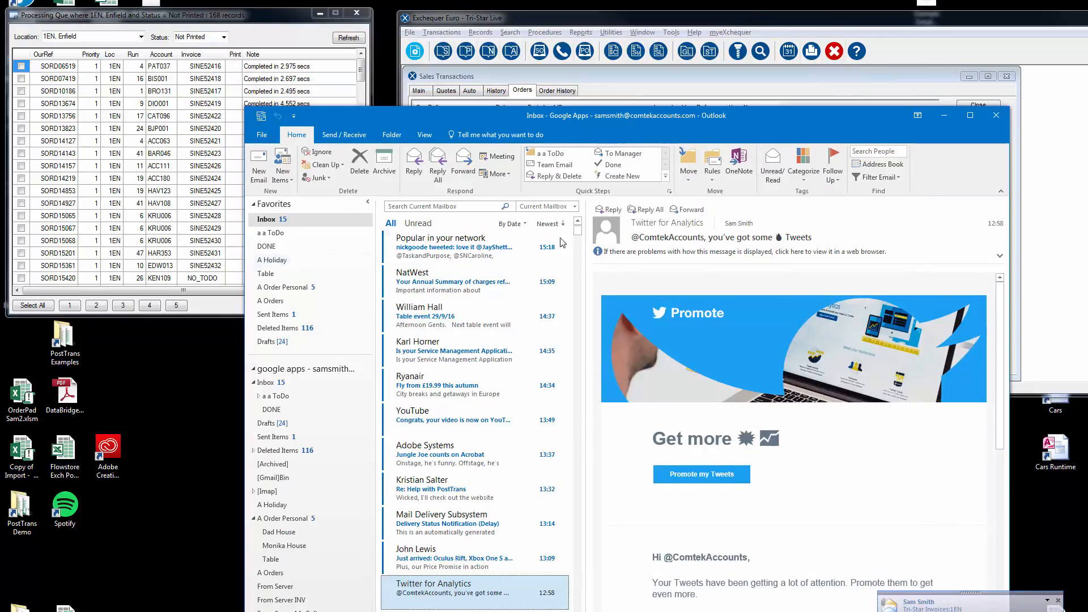
Open the newest Tri-Star Invoices:1EN message in the inbox and view its attachment 1EN_20160922_1557.EDF
scroll(575, 232, up, 3)
click(433, 257)
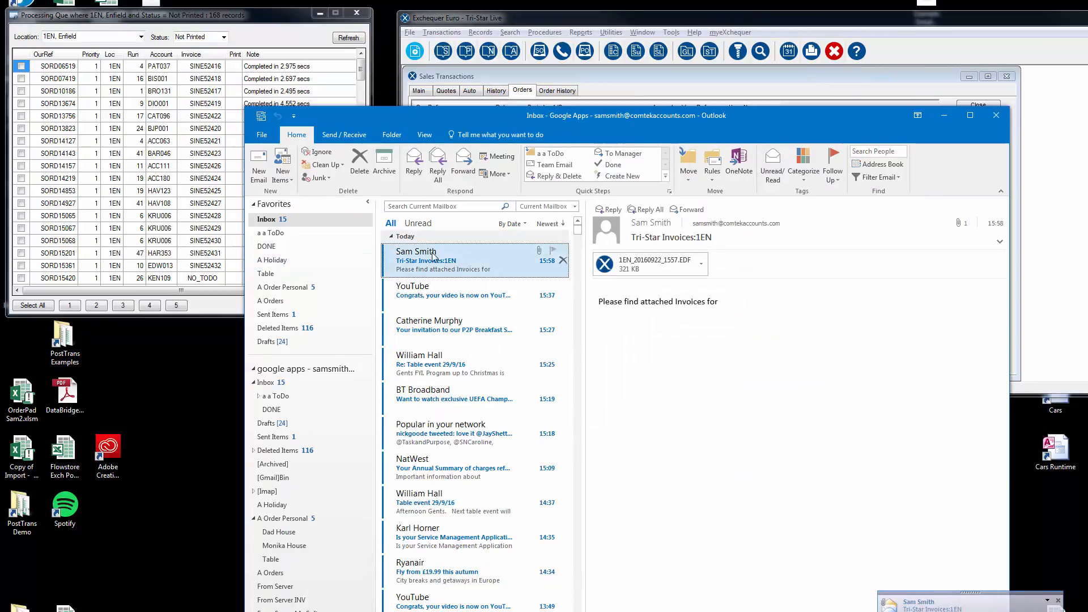
double_click(656, 266)
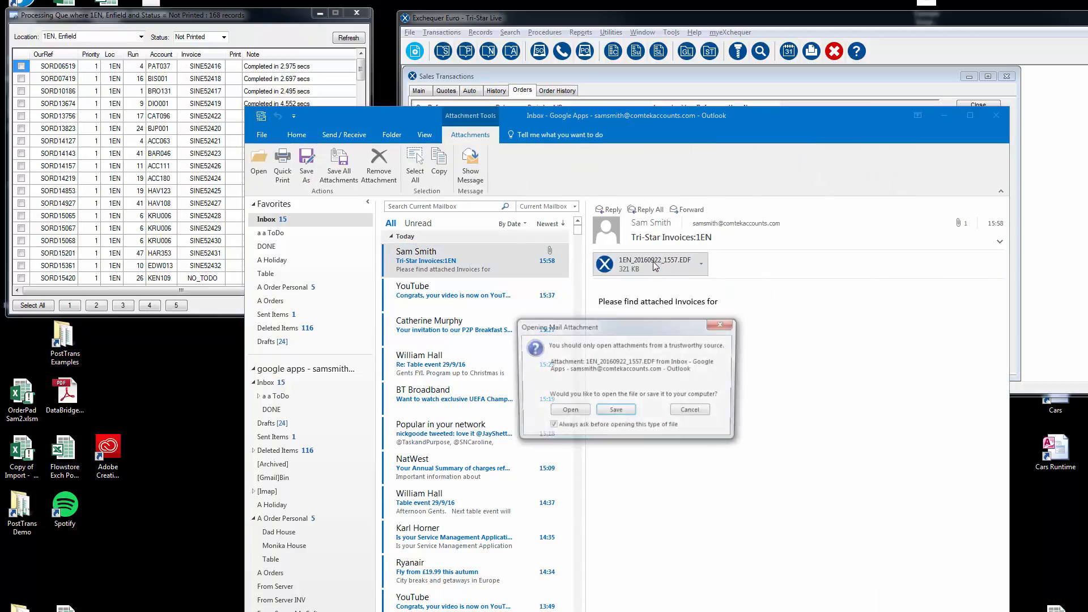
click(585, 411)
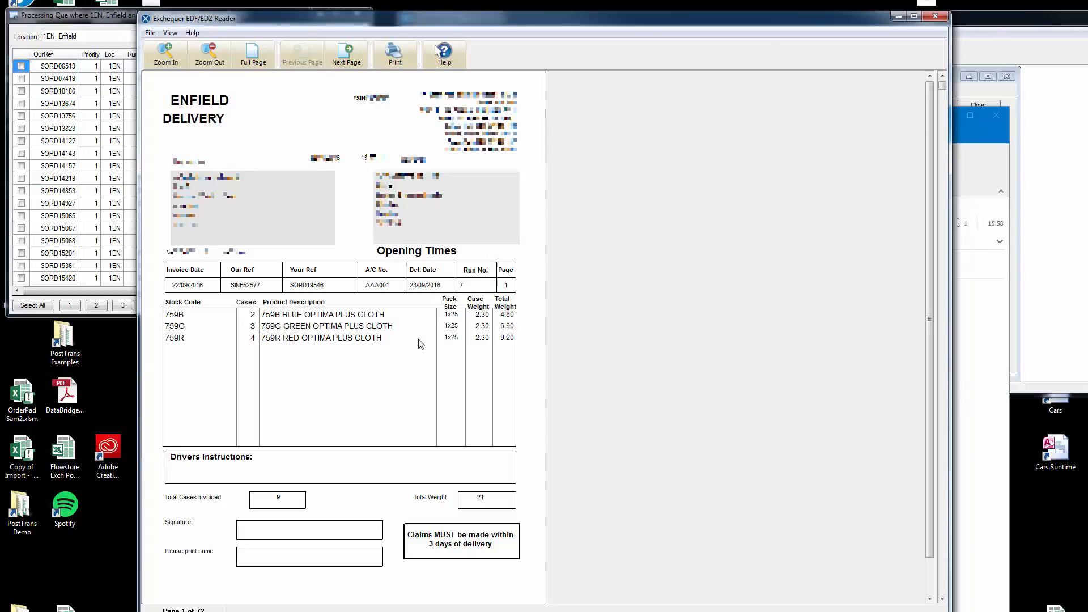
Page through the attached Enfield run 7 document to page 18, examining its delivery copies, sales invoices and delivery notes
click(345, 59)
click(344, 58)
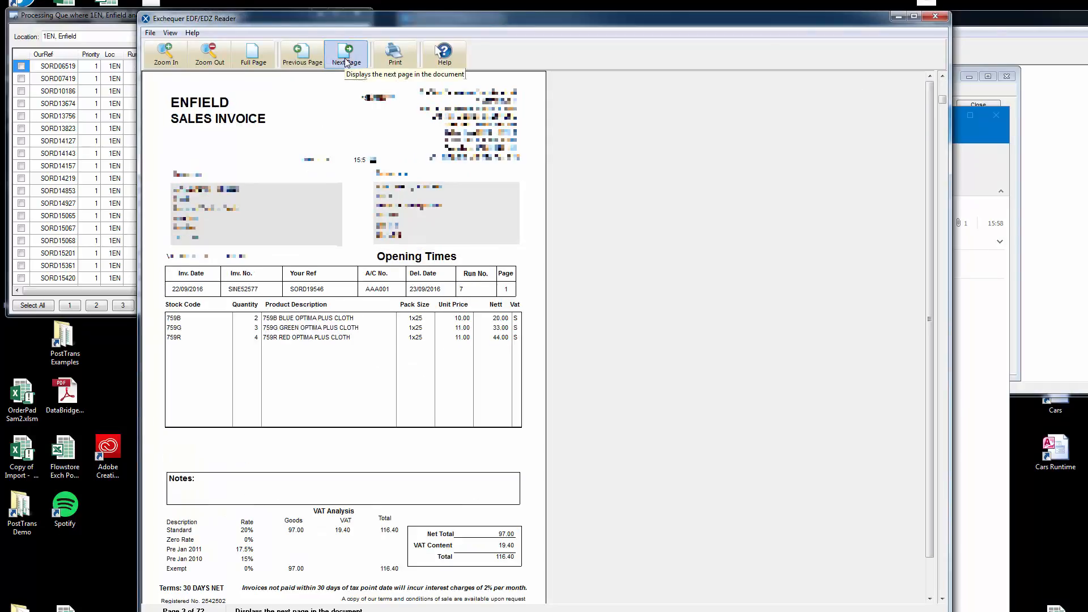
click(344, 57)
click(344, 57)
click(344, 57)
click(345, 58)
click(345, 57)
click(345, 58)
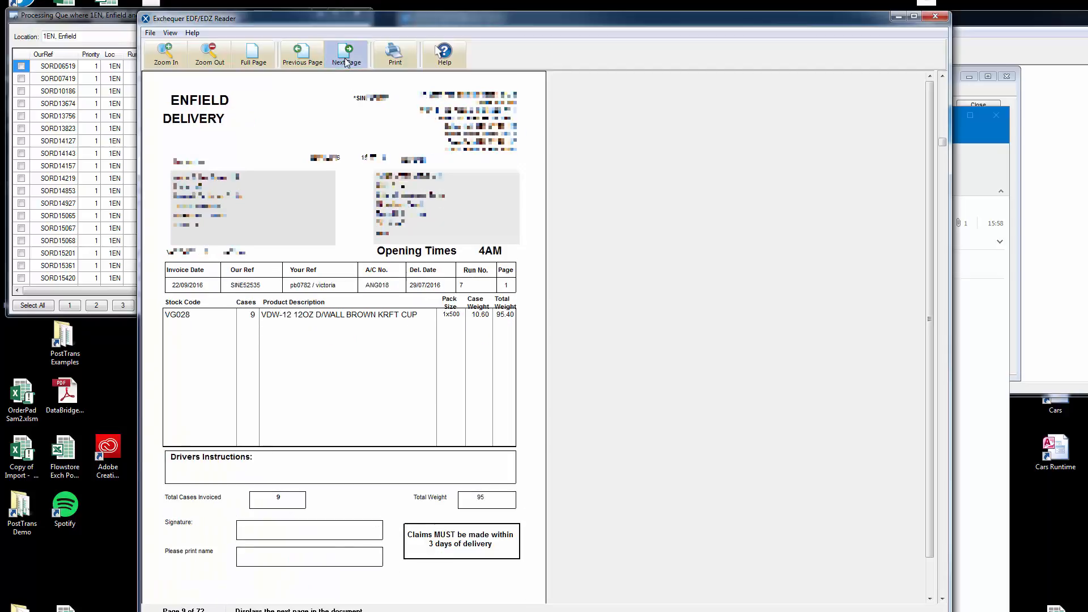
click(345, 57)
click(345, 58)
click(344, 58)
click(344, 58)
click(345, 58)
click(344, 58)
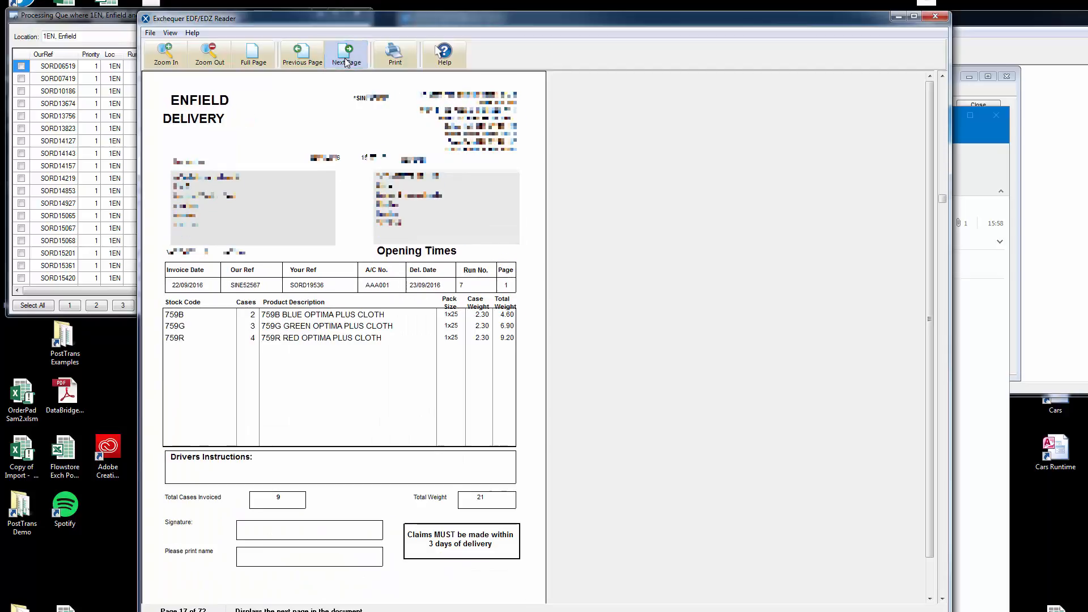
click(344, 57)
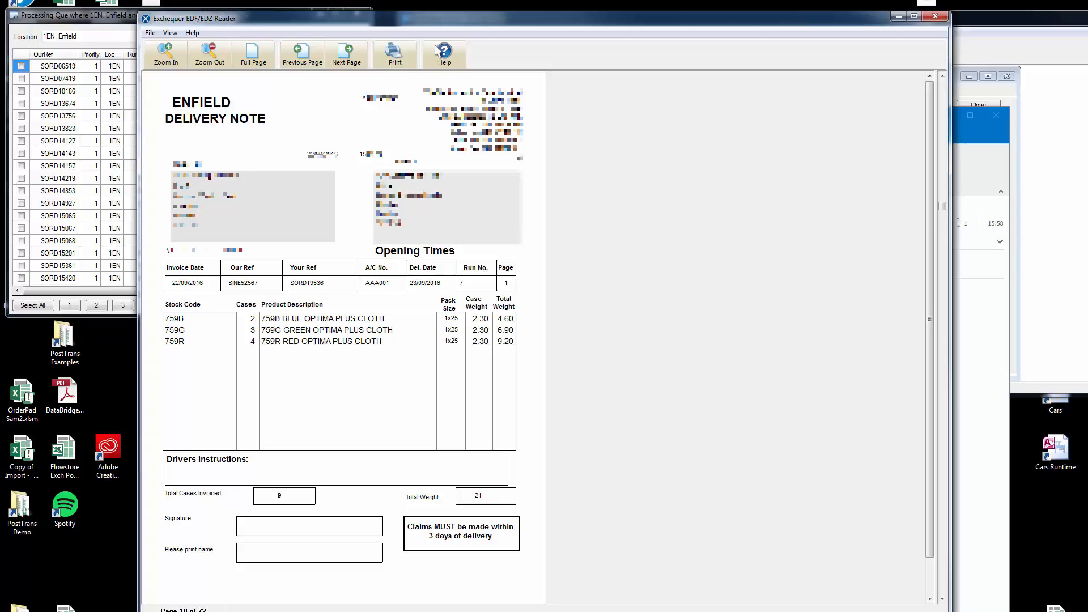
Minimise the invoice document and switch to Exchequer, bringing its Sales Transactions orders list in front of the e-mail window
click(898, 17)
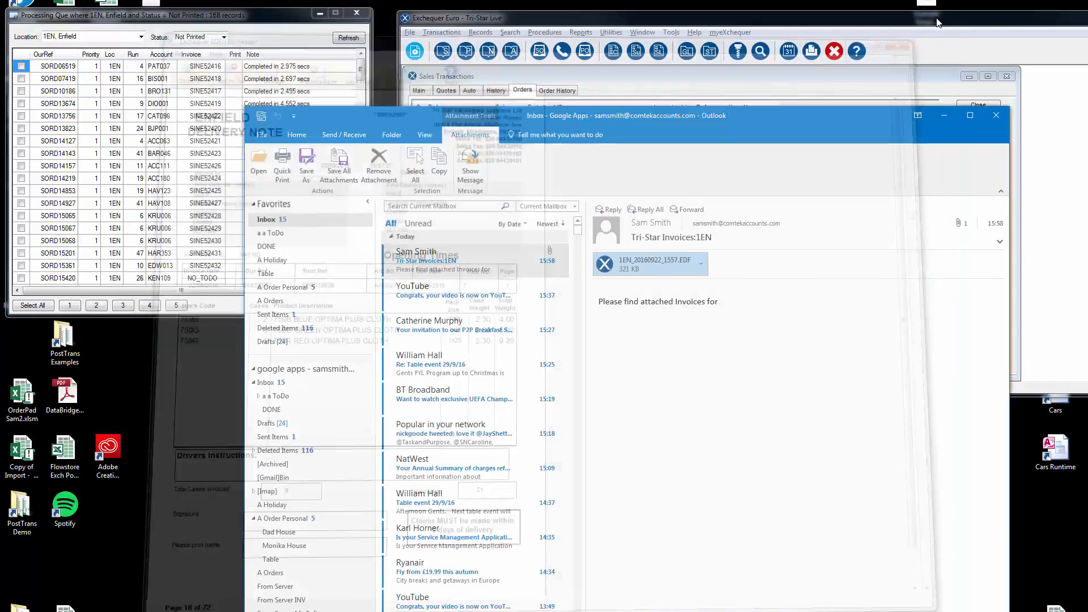
click(885, 57)
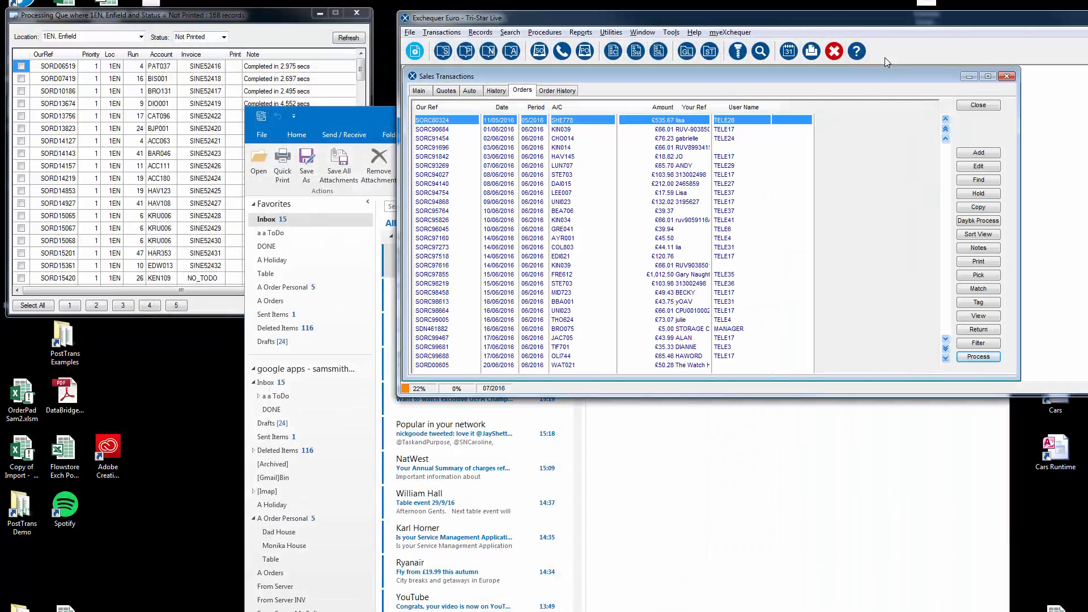